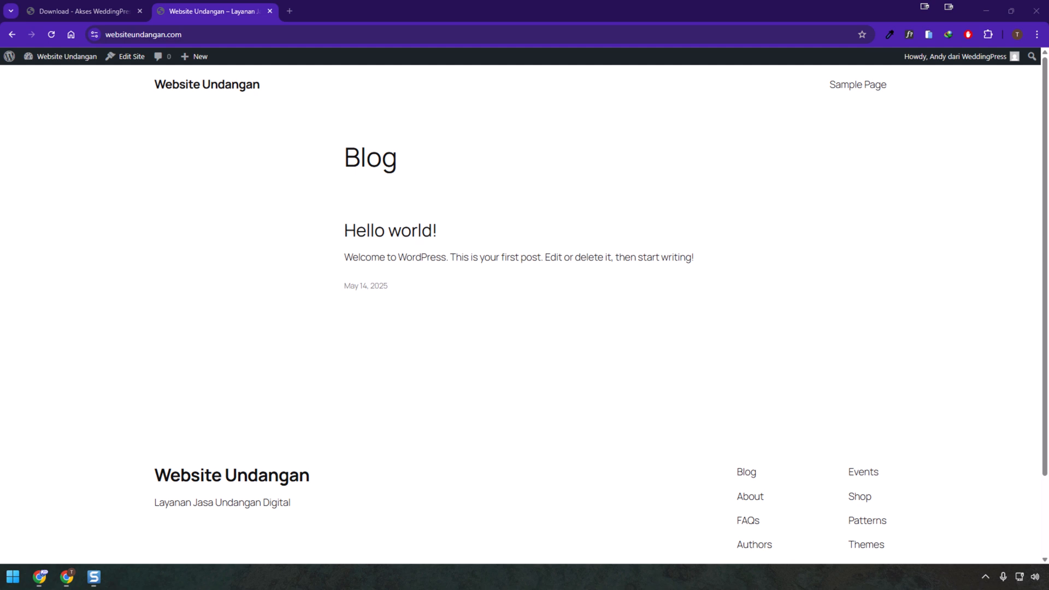
- On the Akses WeddingPress download page, copy the license key and review the license's status, expiration date and managed sites
left_click(105, 10)
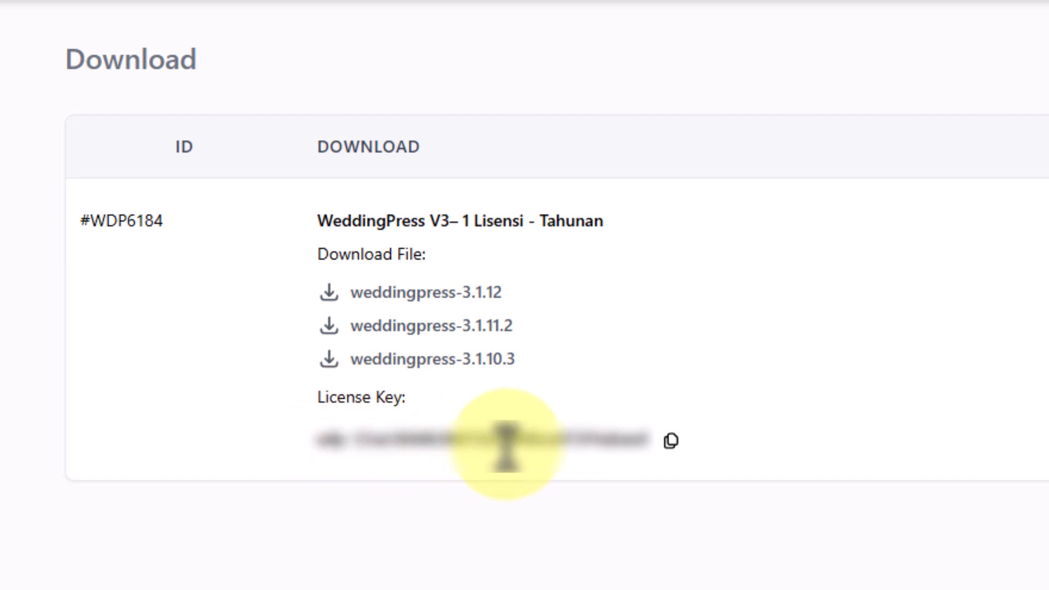
left_click(667, 439)
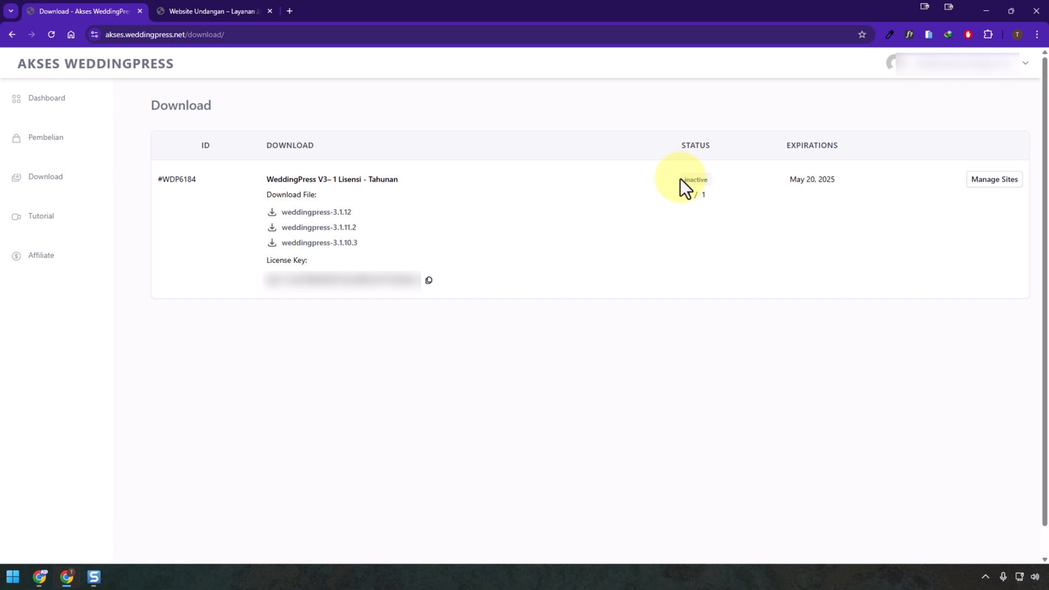
double_click(680, 179)
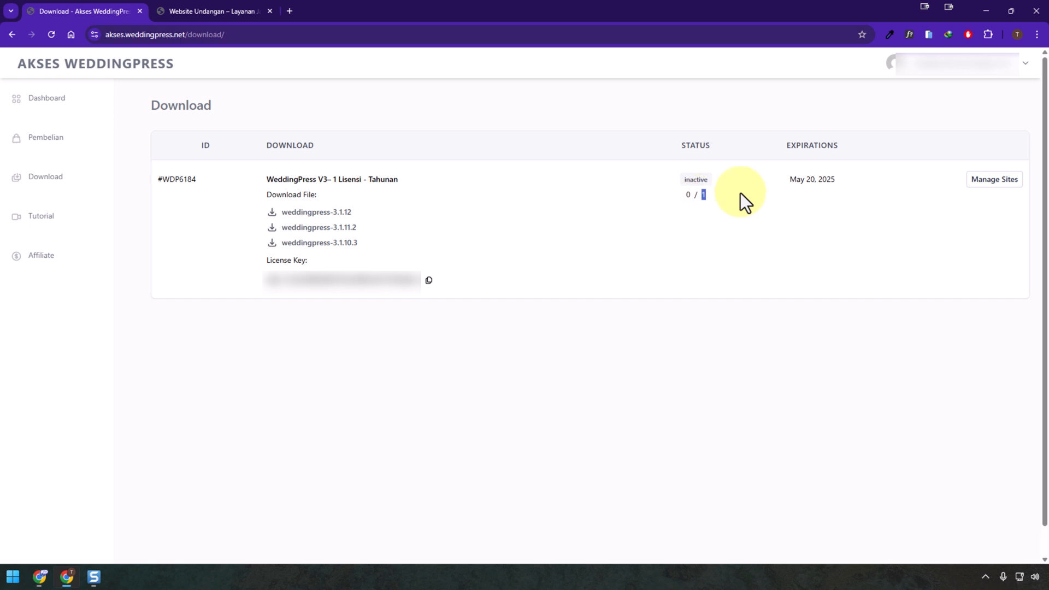
left_click_drag(848, 179, 791, 189)
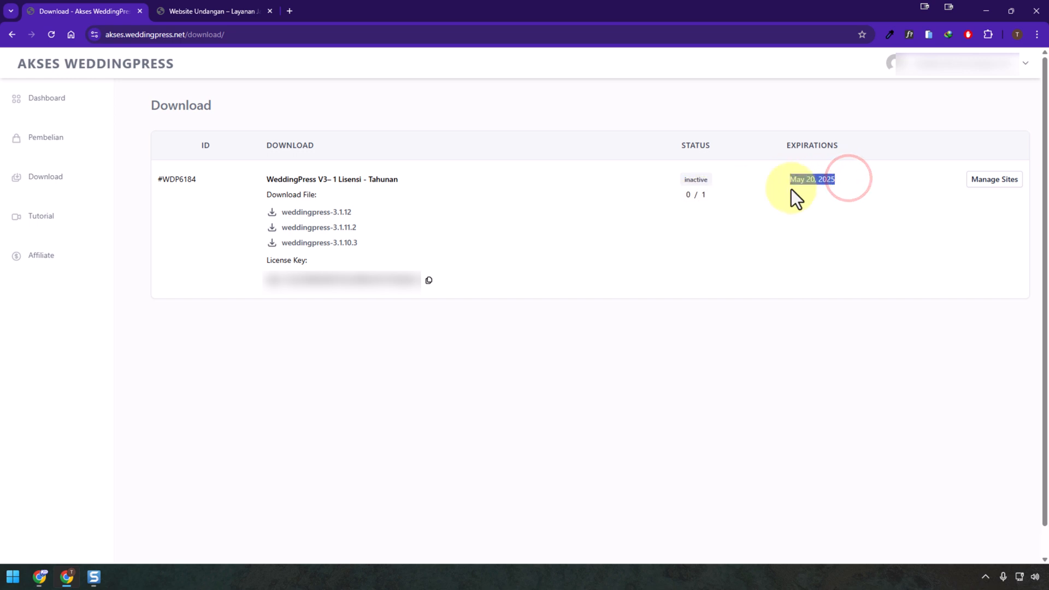
left_click(808, 179)
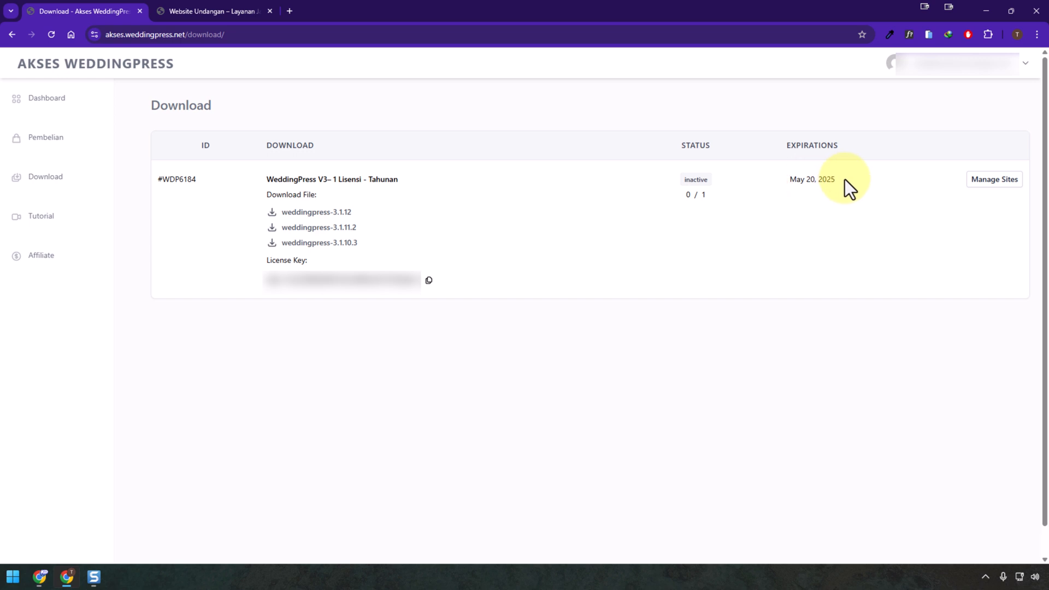
left_click(994, 180)
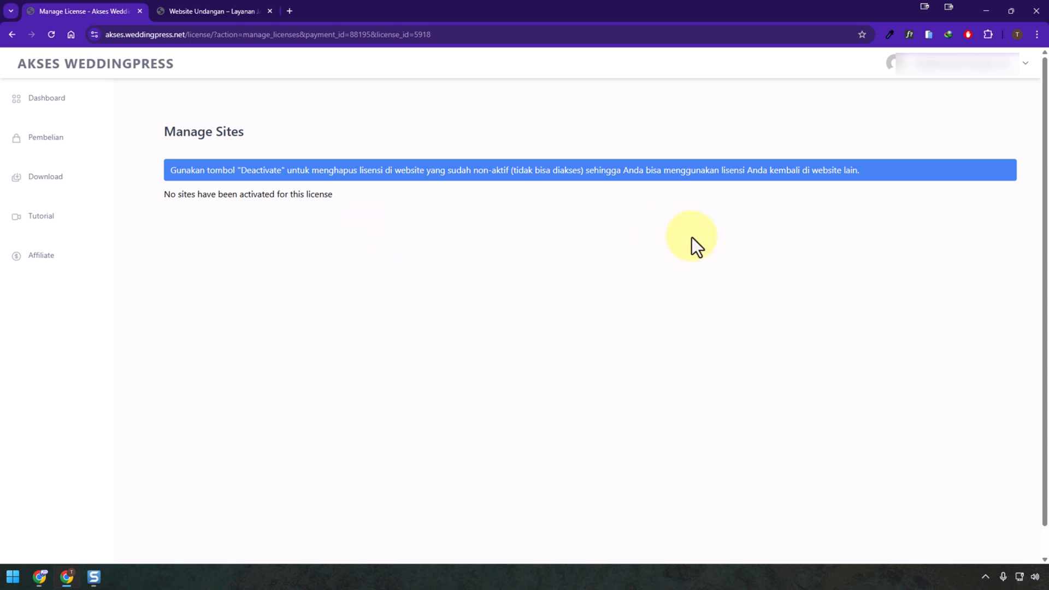
left_click(35, 177)
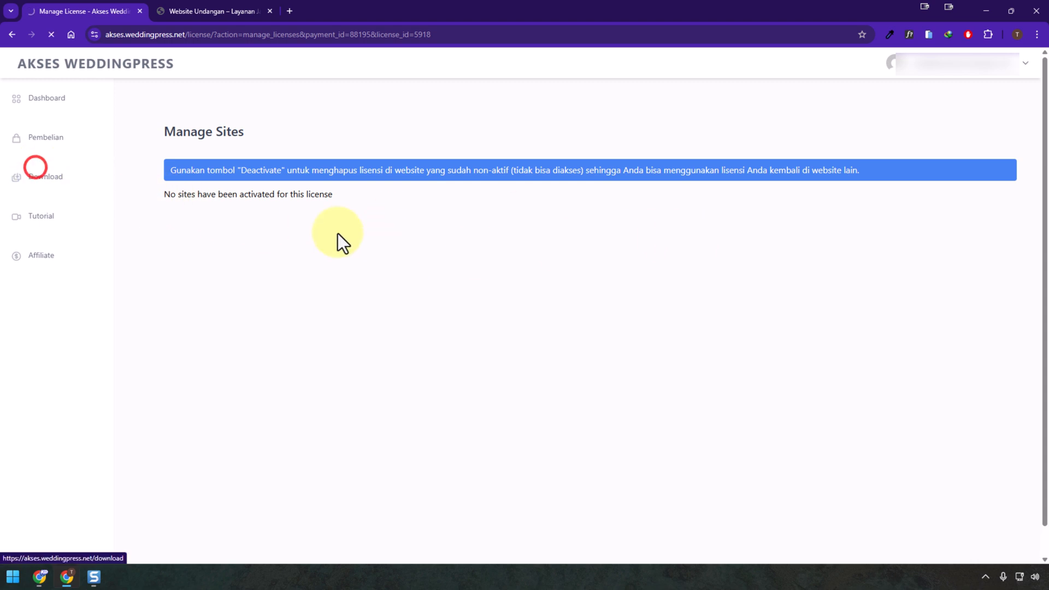
- Switch to the Website Undangan site, and install and activate the Hello Elementor theme from its WordPress dashboard
left_click(225, 12)
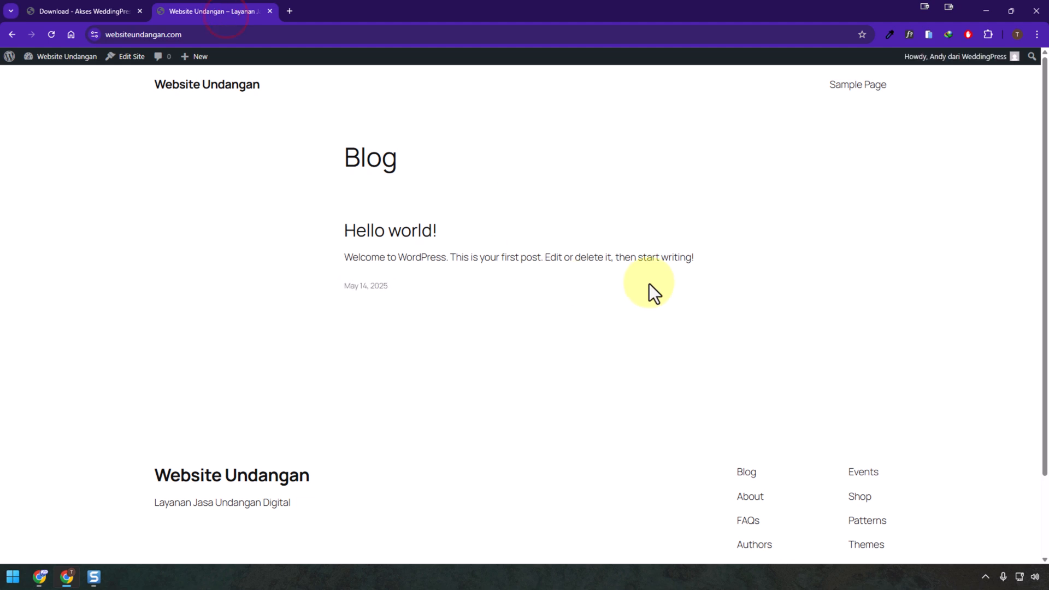
left_click(61, 73)
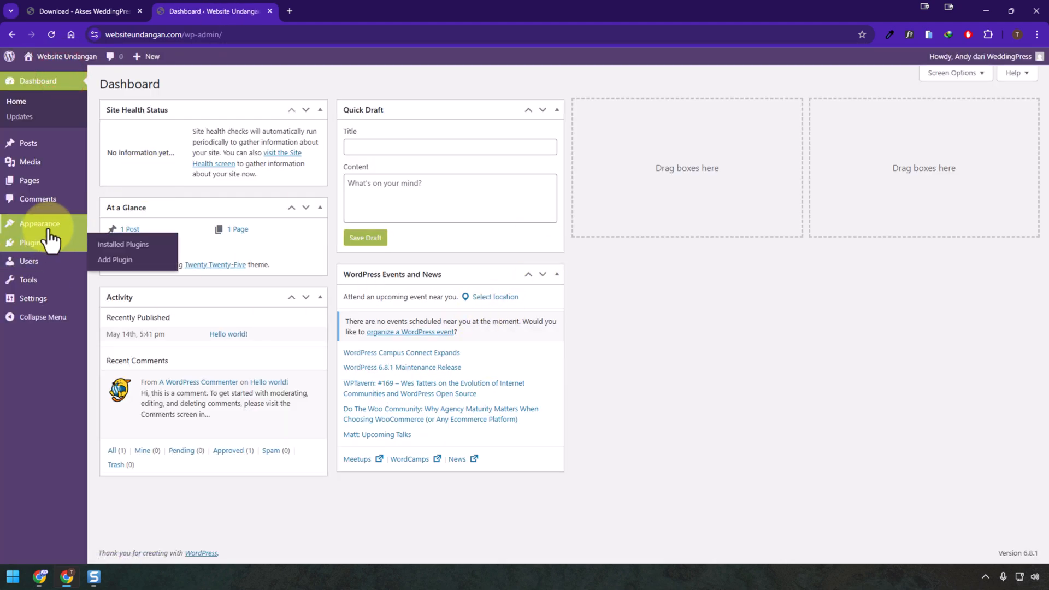
mouse_move(60, 229)
left_click(147, 227)
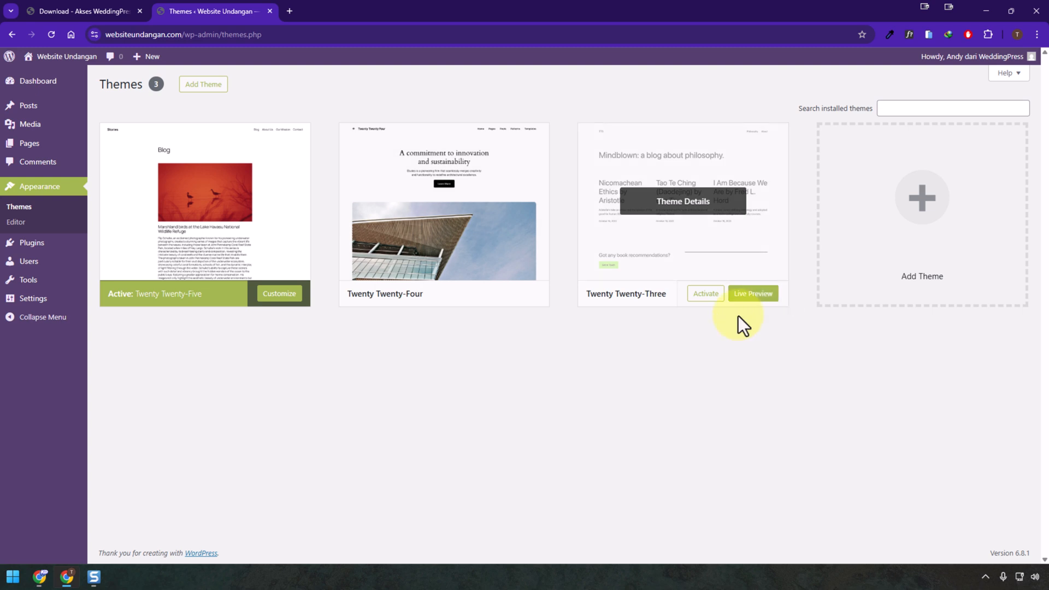
left_click(206, 85)
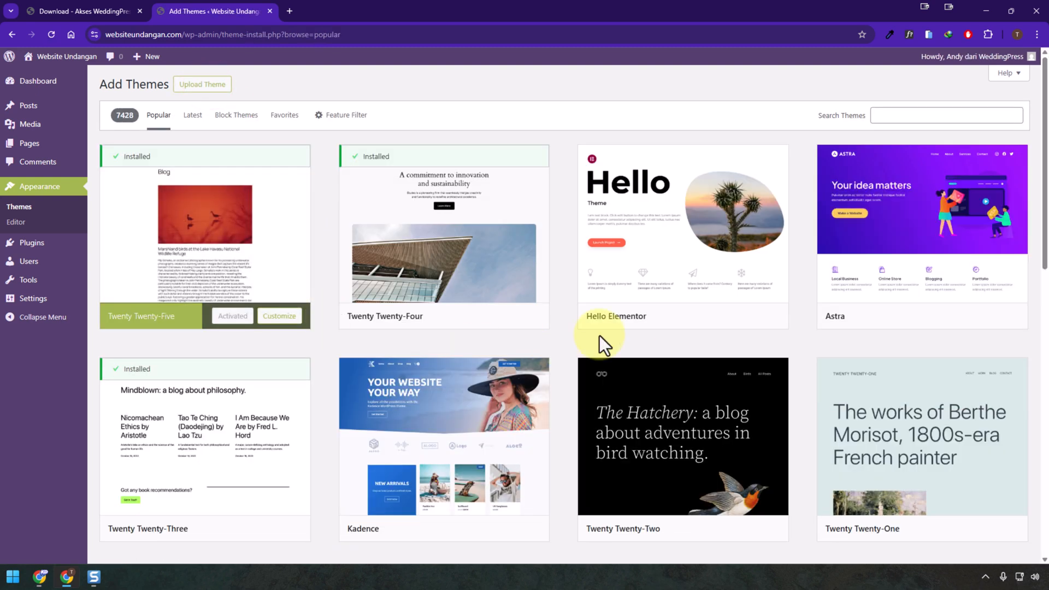
left_click(717, 316)
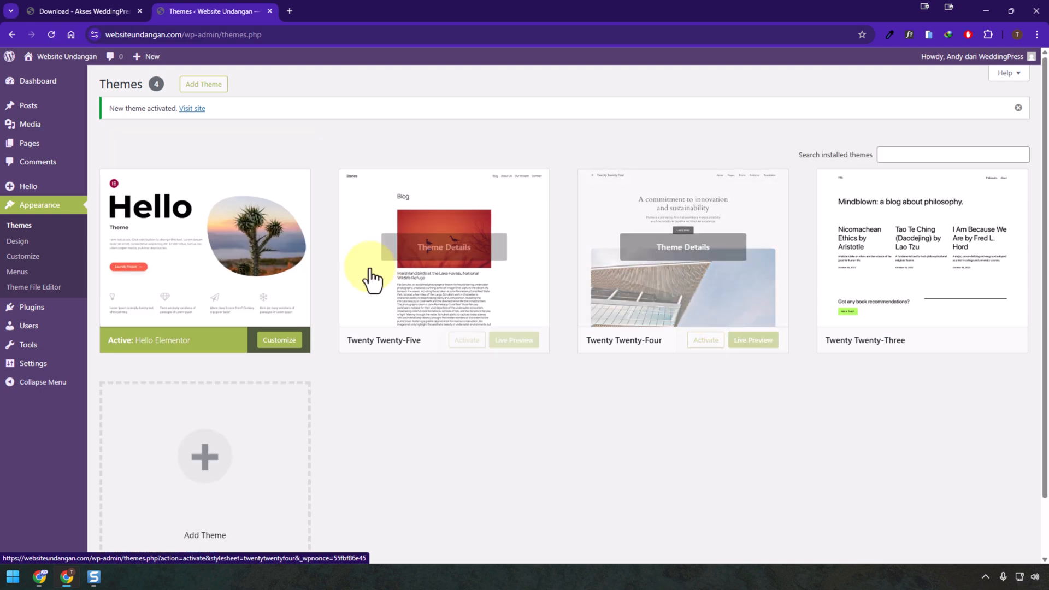
- Dismiss the Hello Theme welcome banner and the theme activation notice on the Themes page
scroll(262, 426, "down", 2)
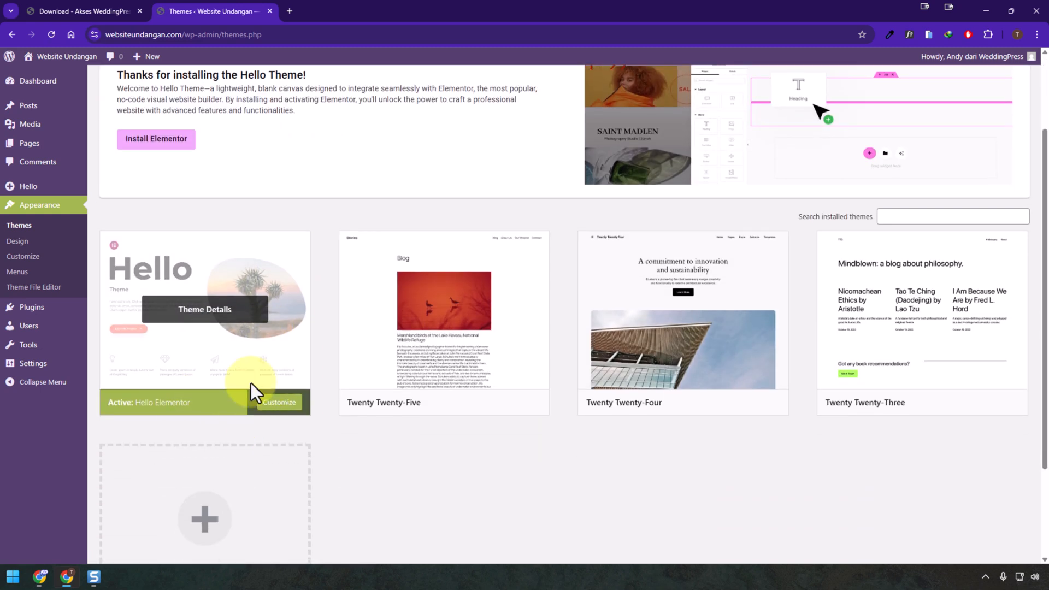
scroll(251, 383, "up", 2)
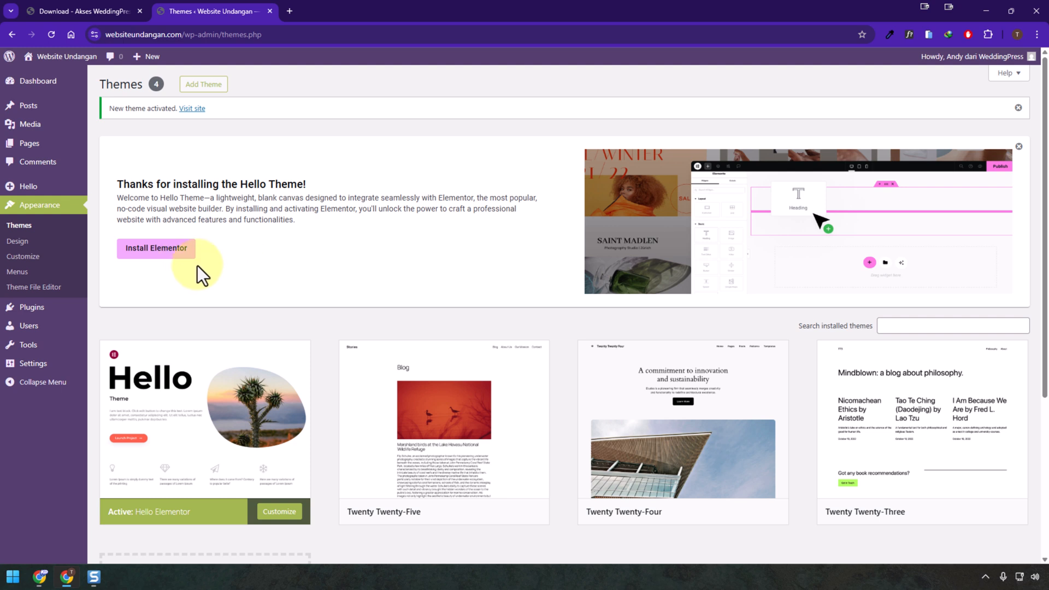
left_click(1020, 147)
left_click(1018, 107)
- Install and activate the Elementor Website Builder plugin from the popular plugins, then exit its onboarding to the plugins list
mouse_move(39, 309)
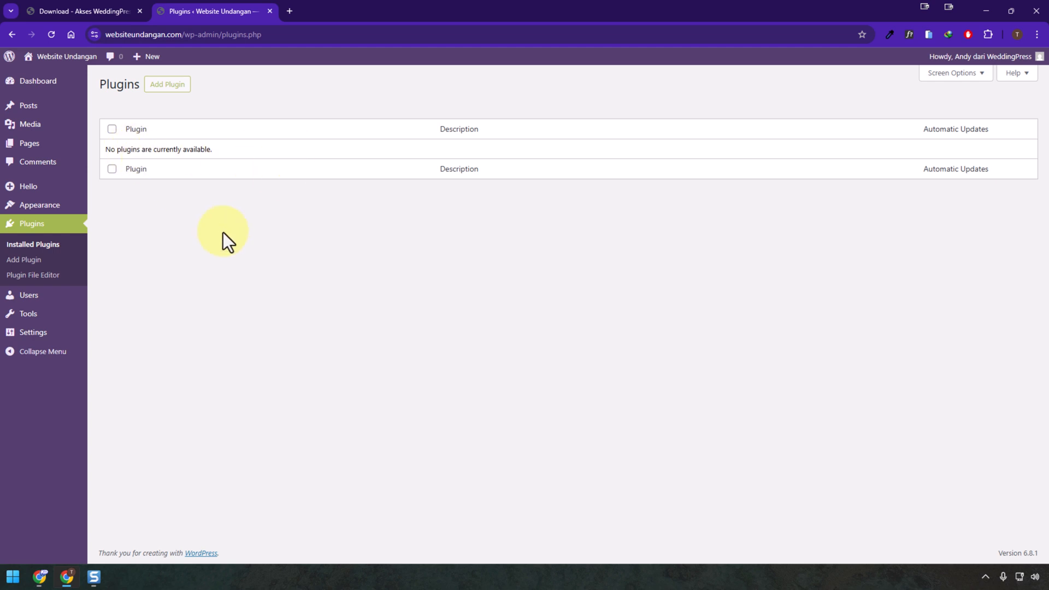
left_click(167, 85)
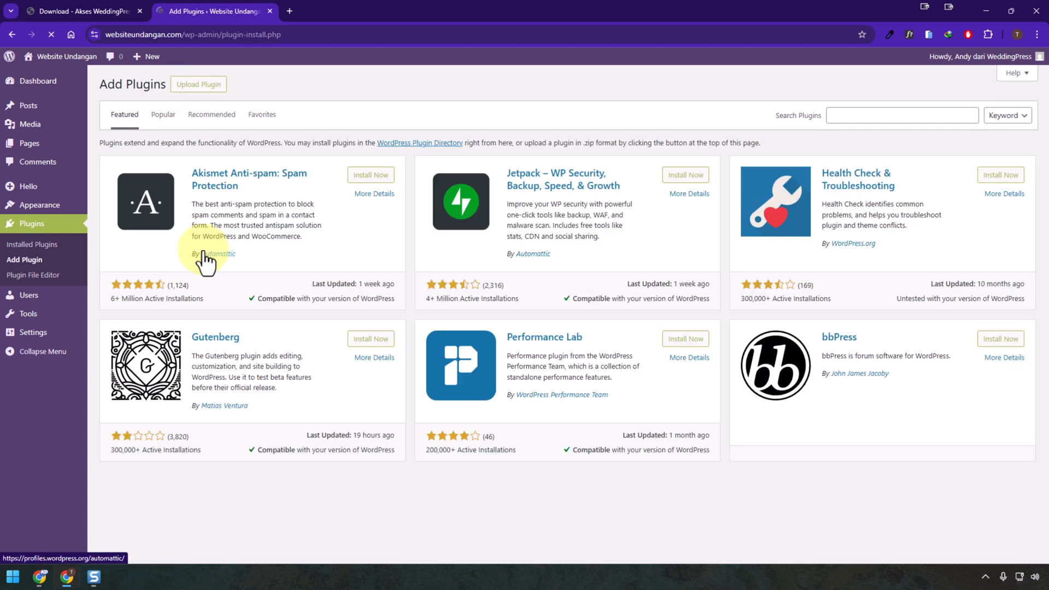
left_click(164, 115)
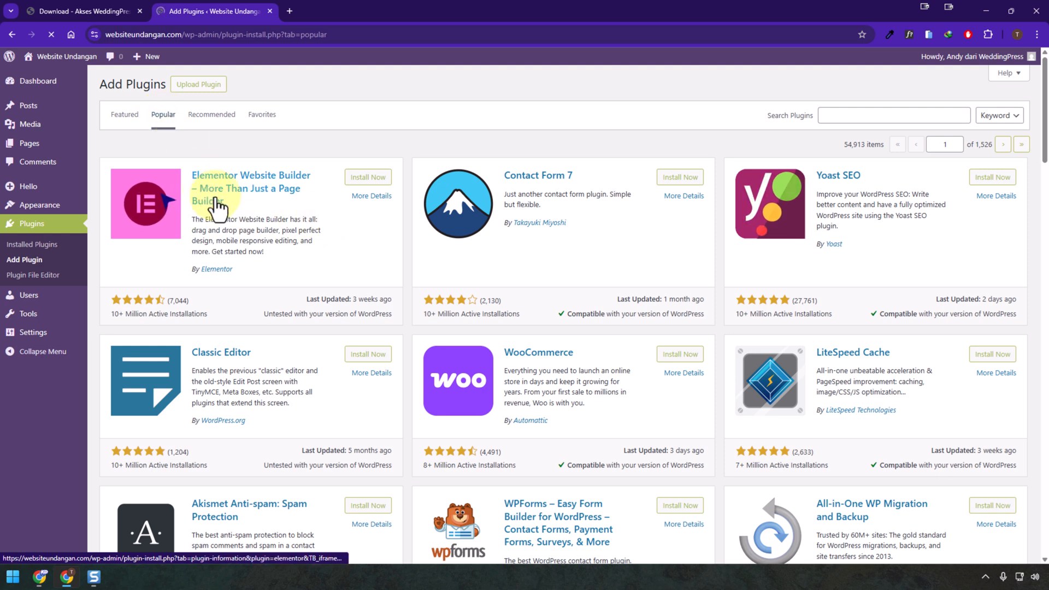
left_click(372, 180)
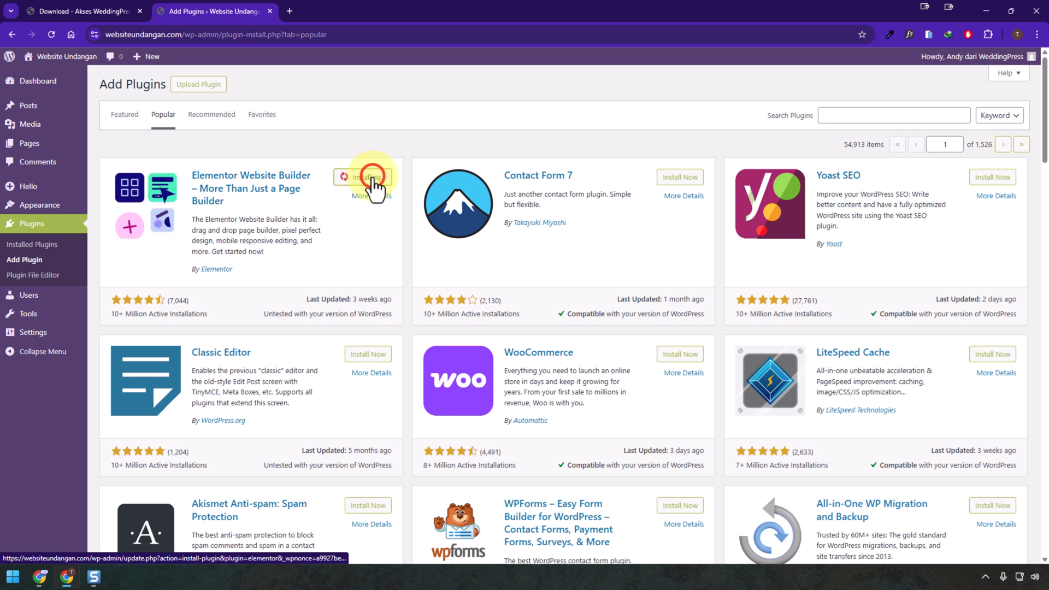
left_click(372, 179)
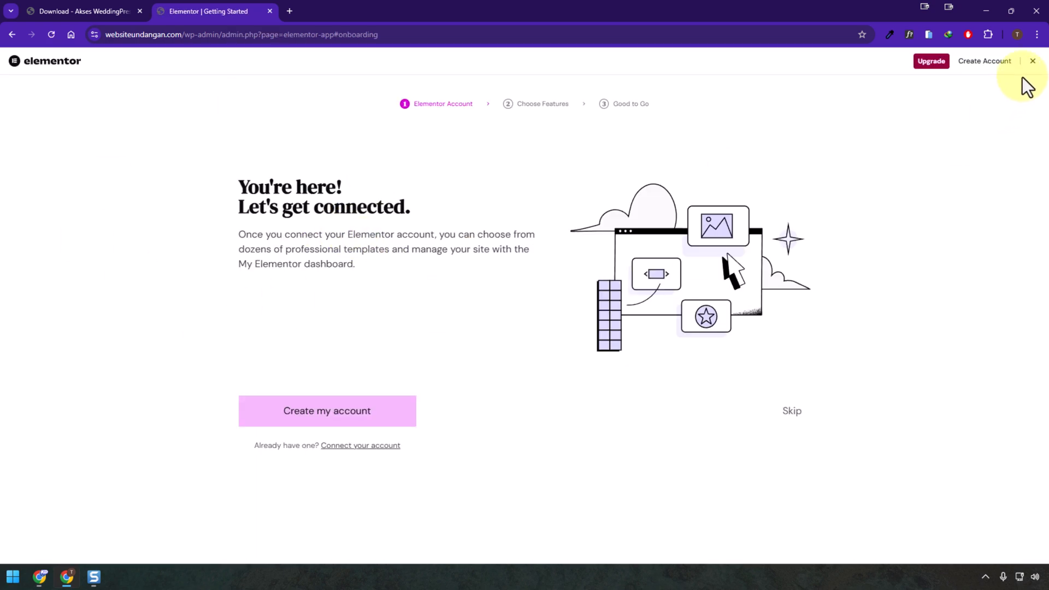
left_click(1032, 61)
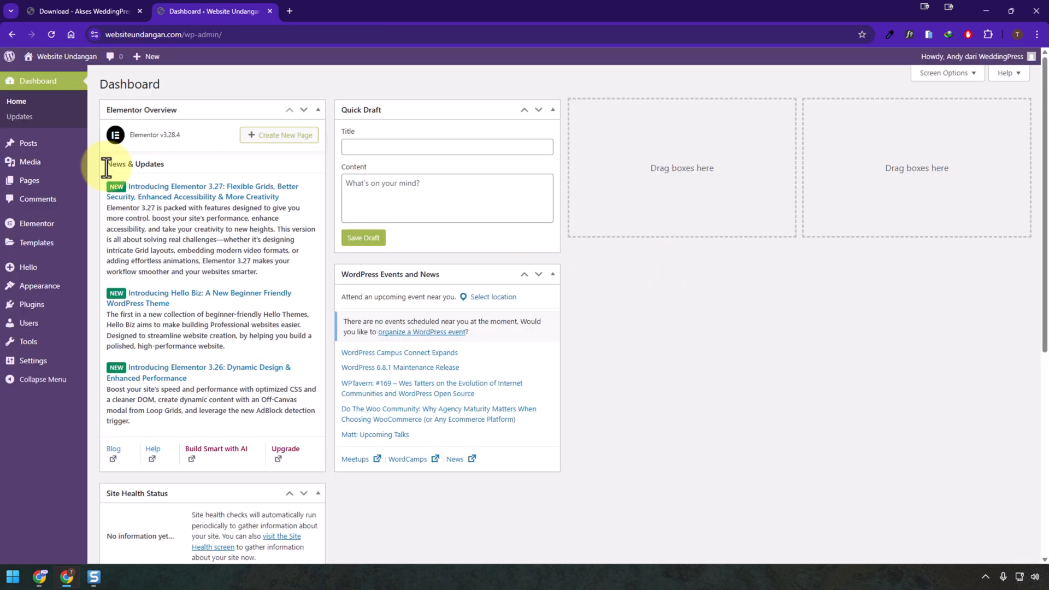
left_click(43, 315)
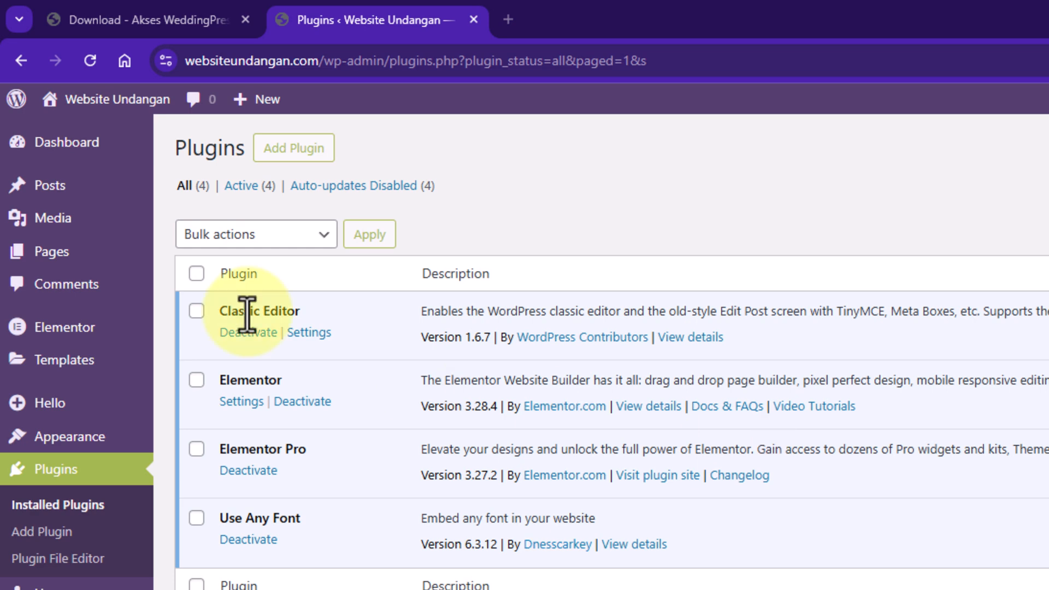
- Disable the default colors and default fonts in Elementor's general settings and save the changes
mouse_move(60, 326)
left_click(240, 357)
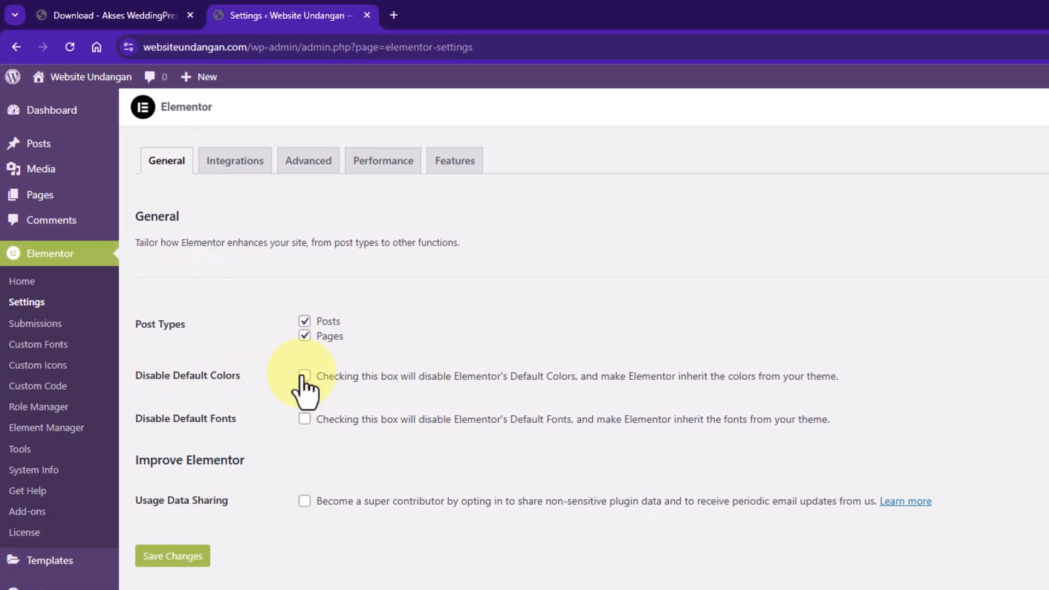
left_click(304, 376)
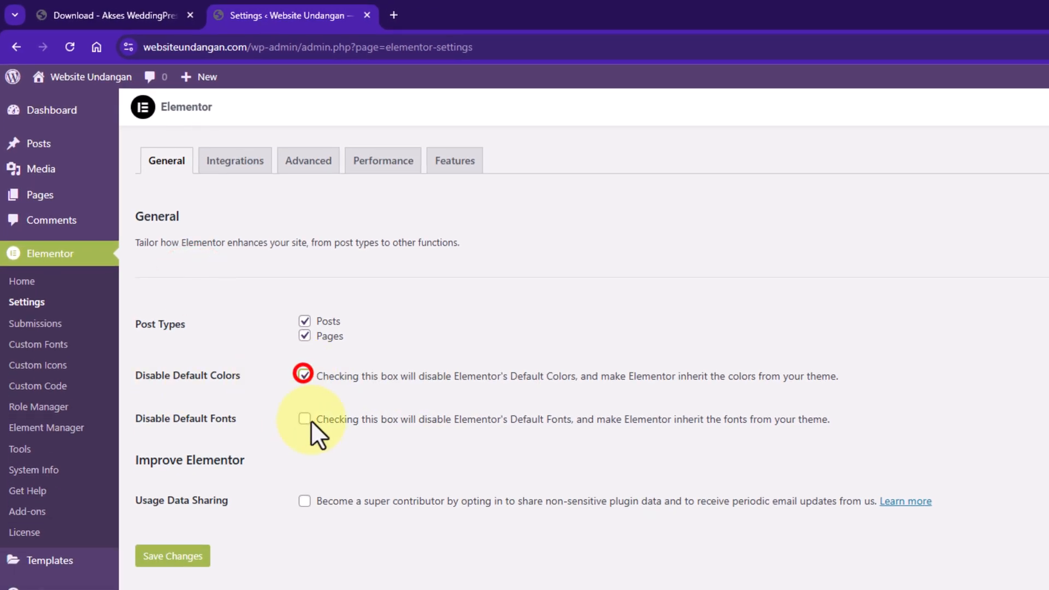
left_click(305, 419)
left_click(199, 555)
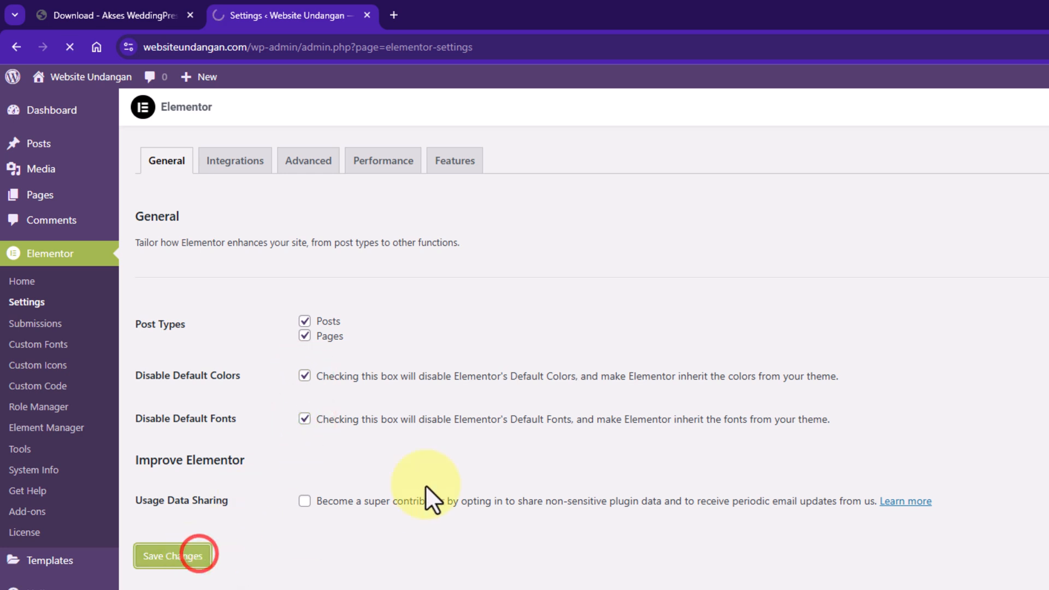
- In Elementor's advanced settings, enable unfiltered file uploads and Font Awesome 4 support, and save the changes
left_click(325, 169)
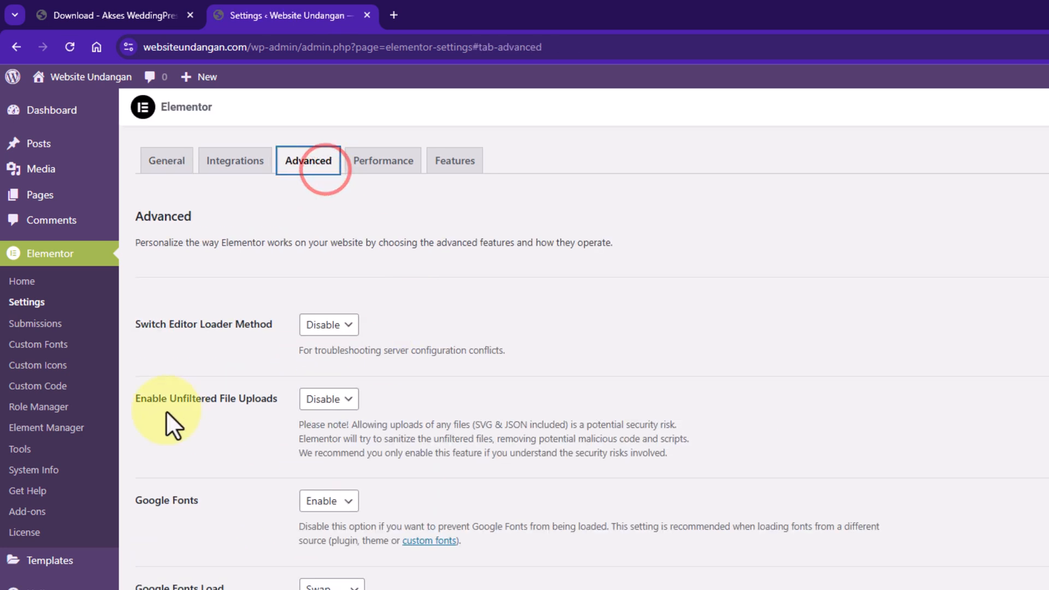
left_click_drag(140, 399, 255, 400)
left_click(329, 404)
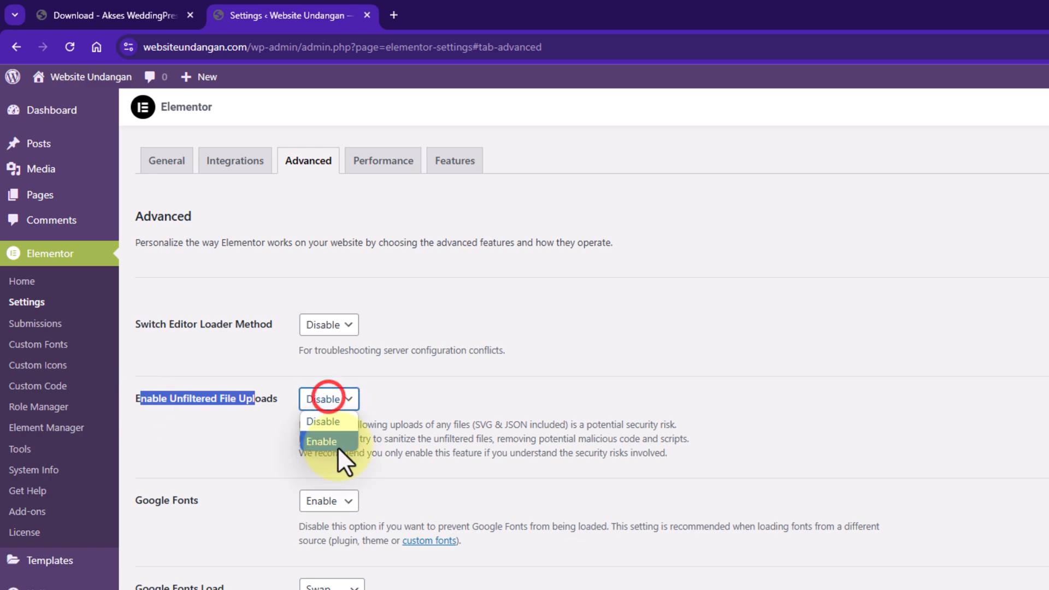
left_click(340, 445)
scroll(513, 425, "down", 3)
scroll(461, 369, "down", 2)
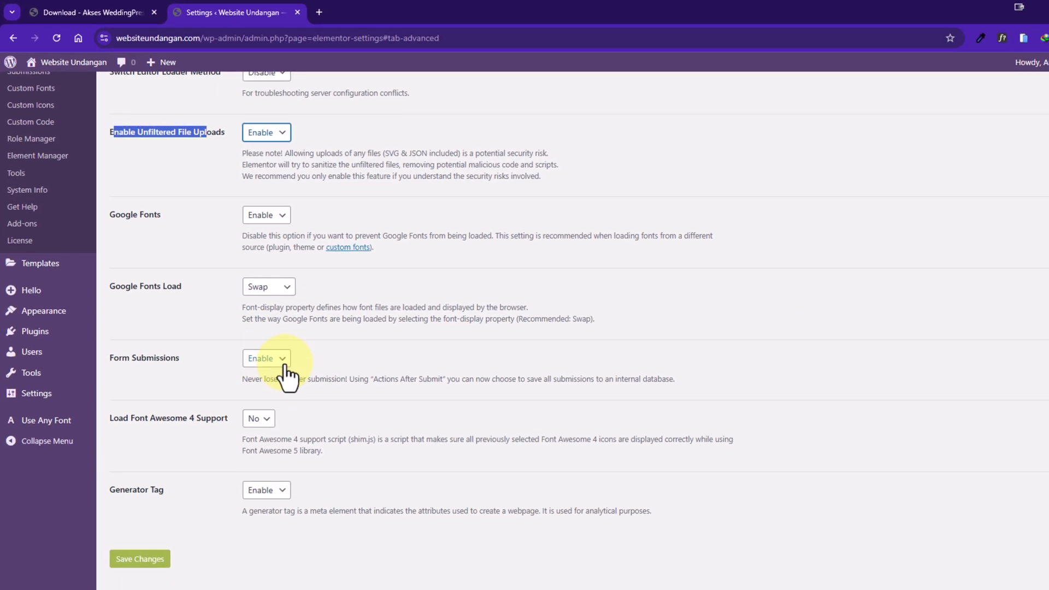
left_click(268, 421)
left_click(264, 452)
left_click(138, 559)
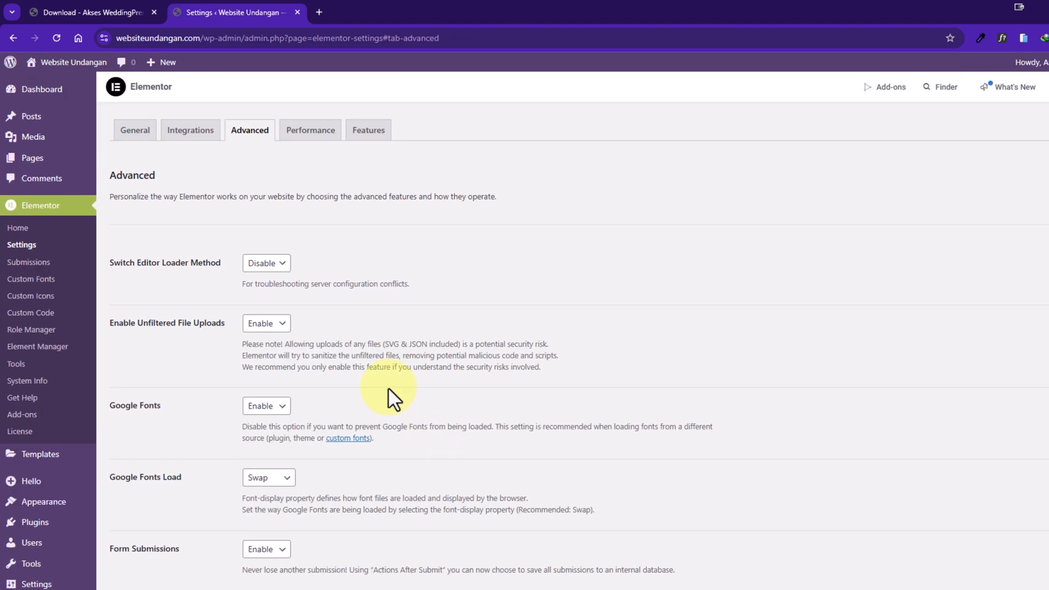
- Review Elementor's performance settings, from CSS Print Method to Element Cache
left_click(310, 131)
scroll(244, 285, "down", 1)
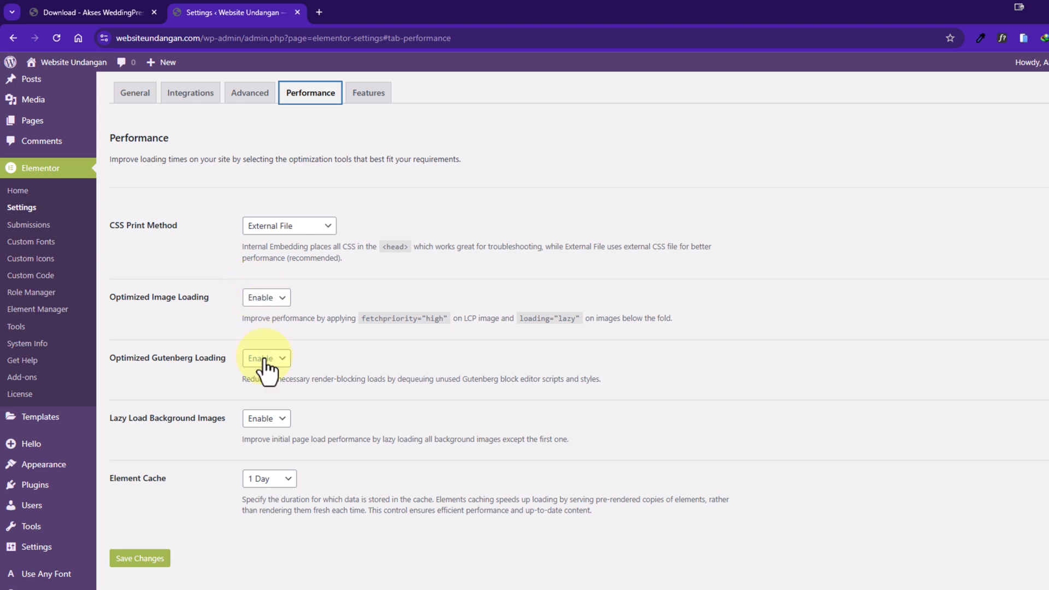
scroll(388, 246, "up", 1)
- Set the Menu experiment to Active in Elementor's feature settings
left_click(373, 131)
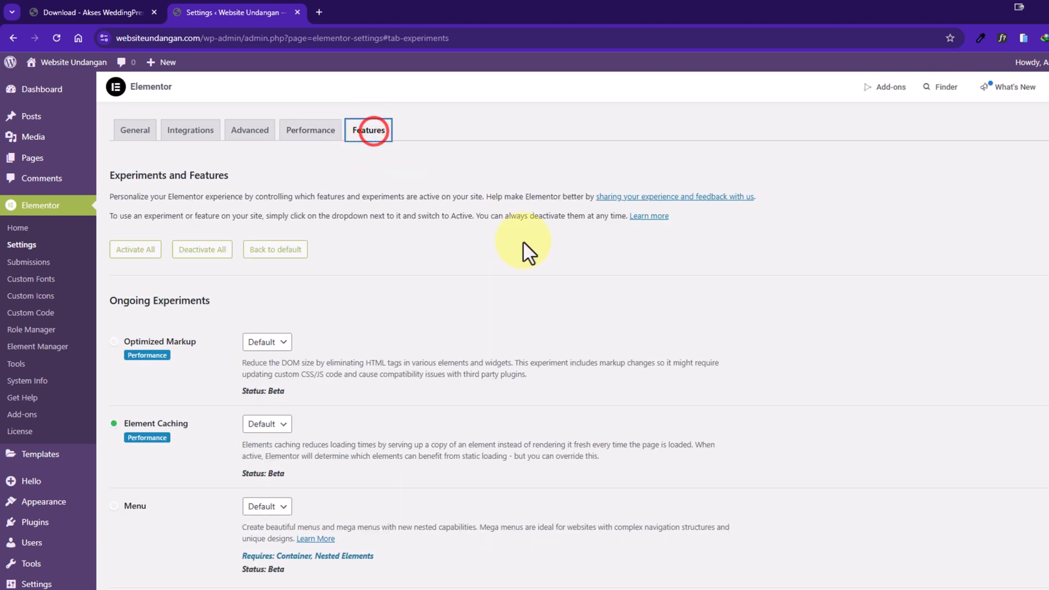
scroll(523, 240, "down", 3)
left_click(257, 322)
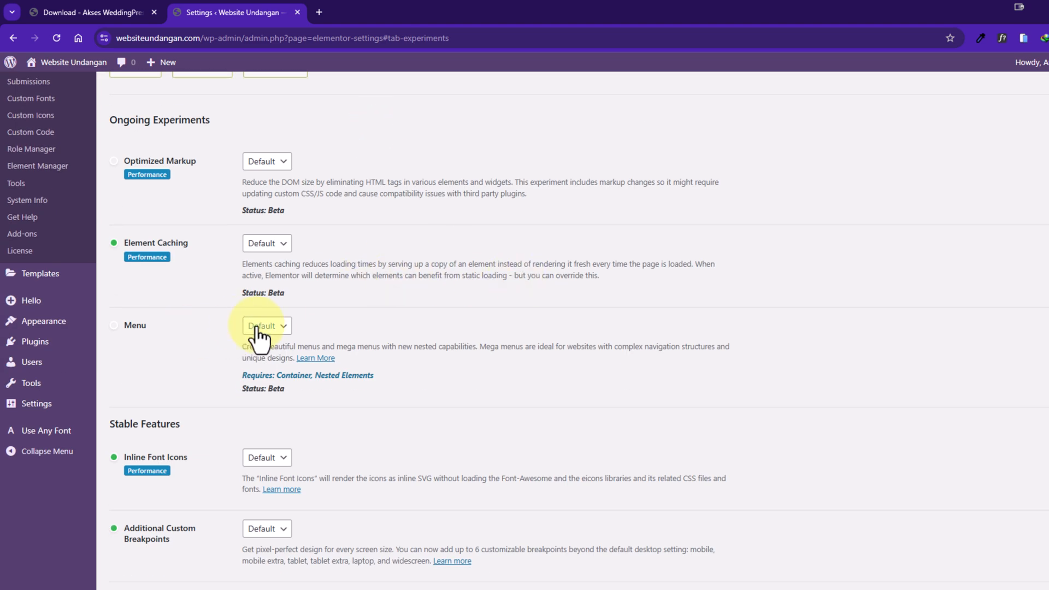
left_click(266, 356)
- Set the stable features Additional Custom Breakpoints and Container to Active
scroll(327, 327, "down", 2)
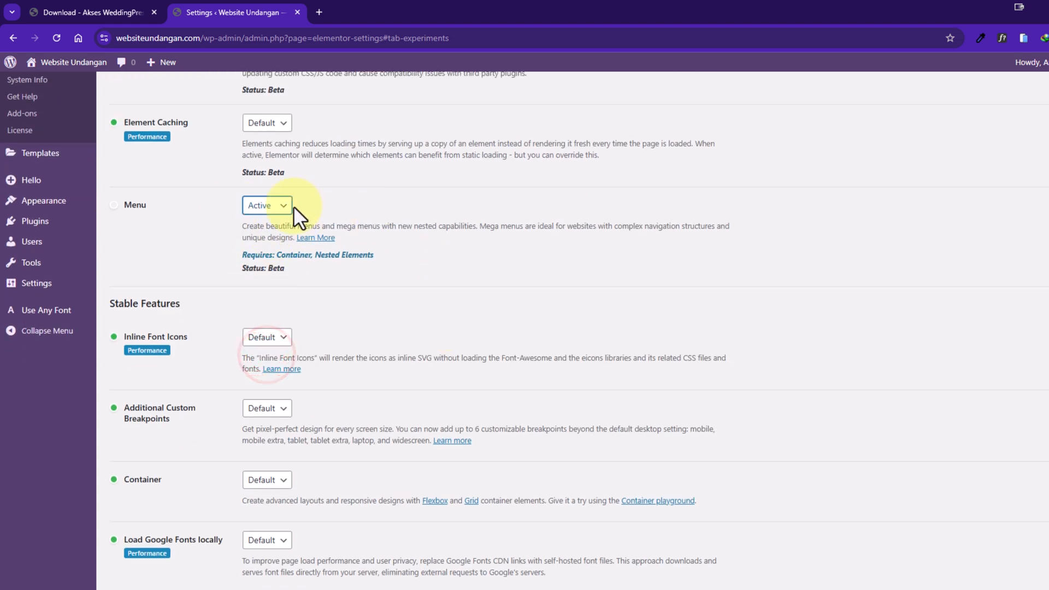
scroll(369, 288, "down", 2)
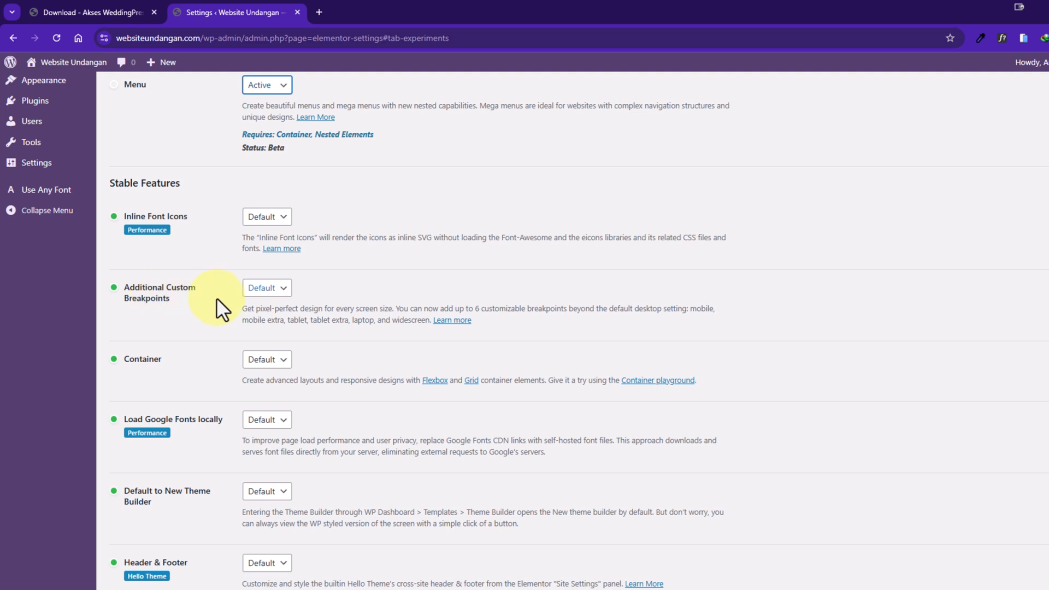
left_click(258, 292)
left_click(265, 320)
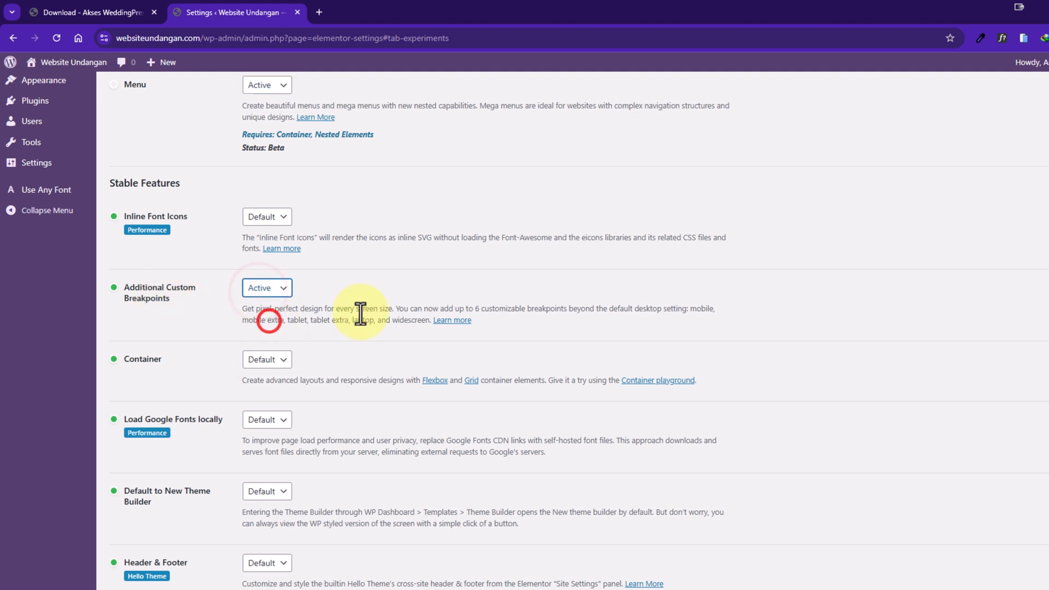
scroll(363, 311, "down", 2)
left_click(268, 240)
left_click(278, 272)
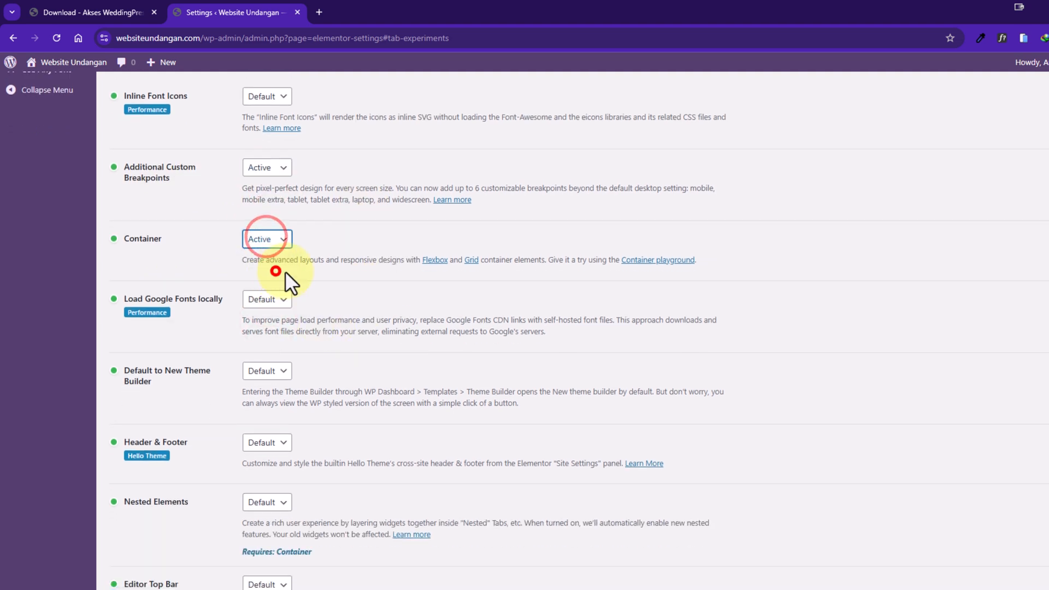
- Set the Nested Elements feature to Active and save Elementor's feature settings
scroll(365, 289, "down", 1)
scroll(205, 320, "down", 2)
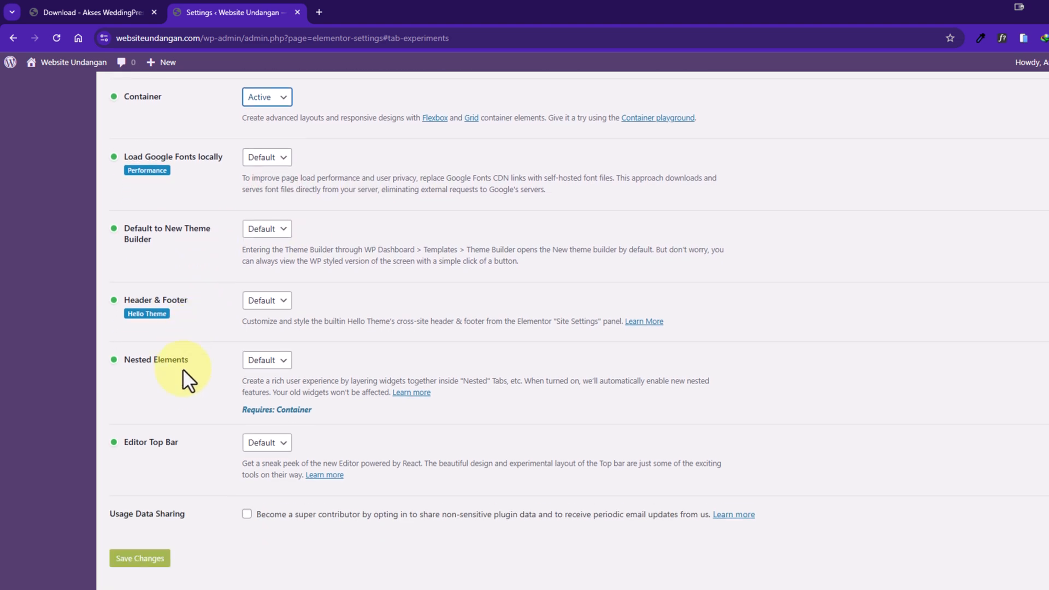
left_click(256, 371)
left_click(261, 393)
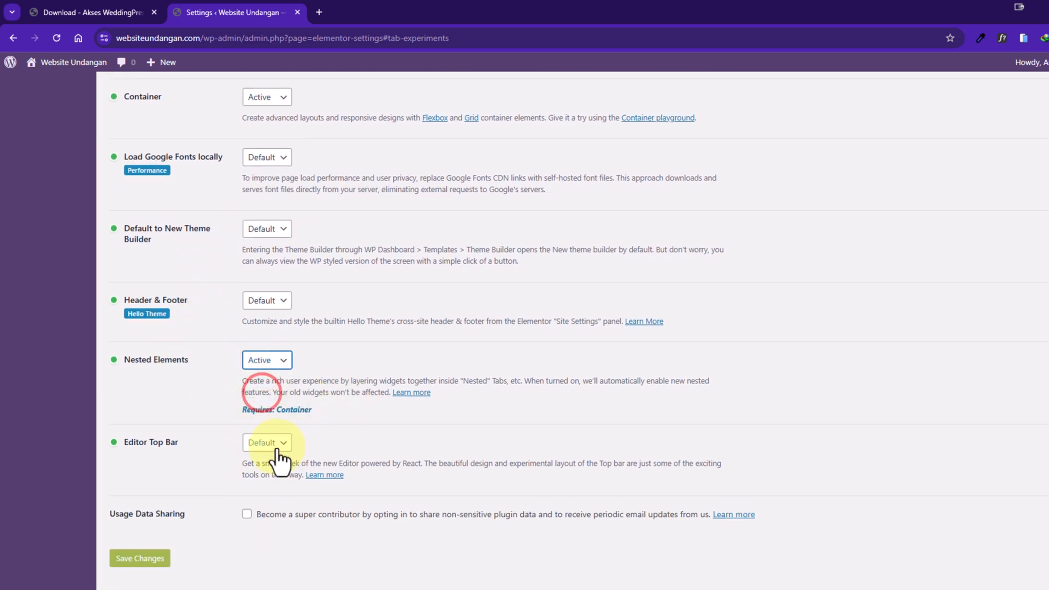
left_click(145, 559)
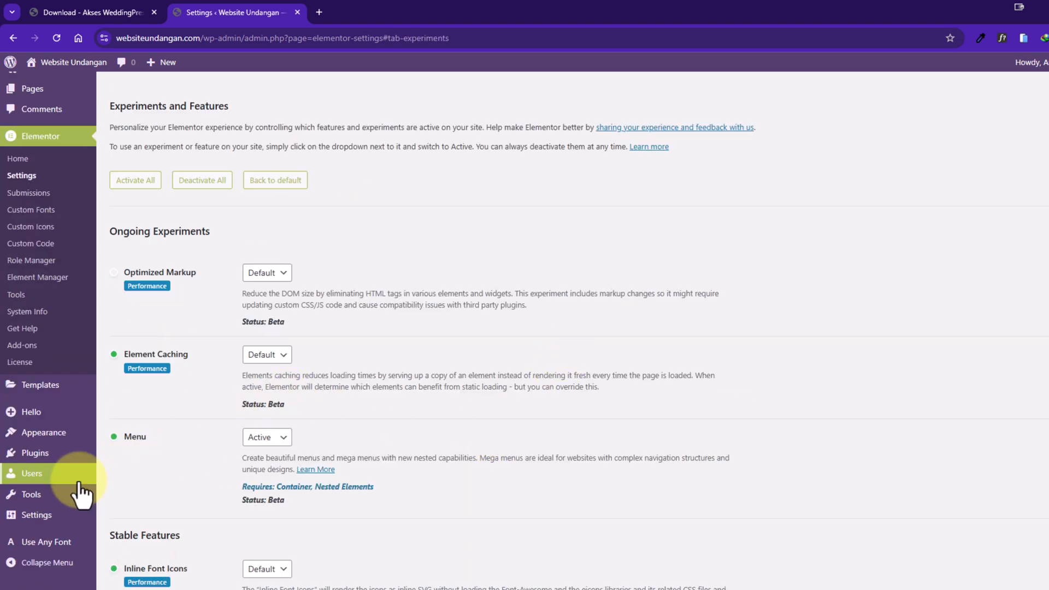
- Upload the plugin file weddingpress-3.2.1 (7).zip to the site, then install and activate it
left_click(77, 461)
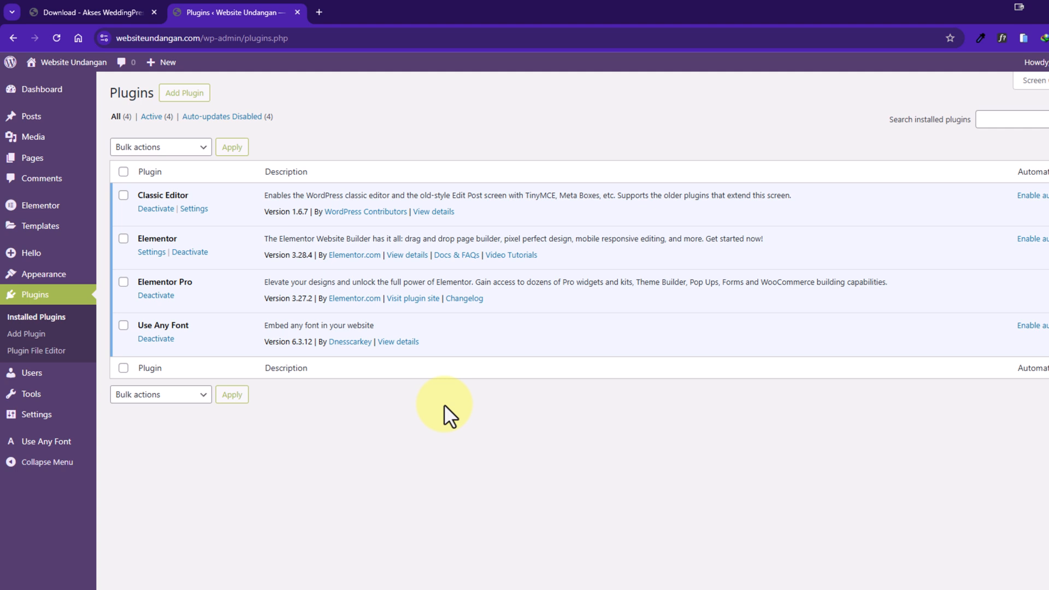
left_click(184, 94)
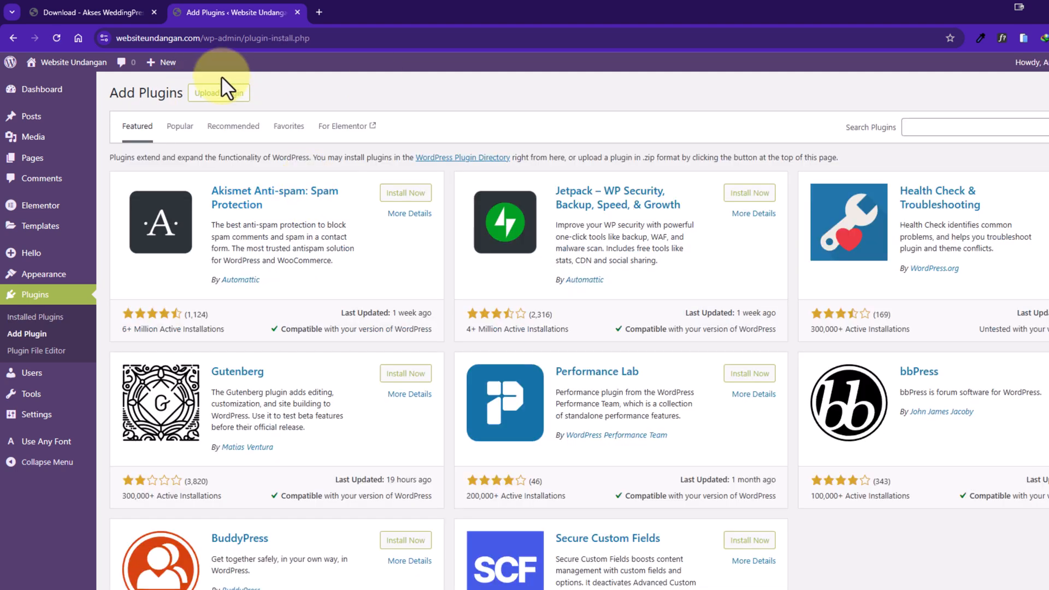
left_click(225, 92)
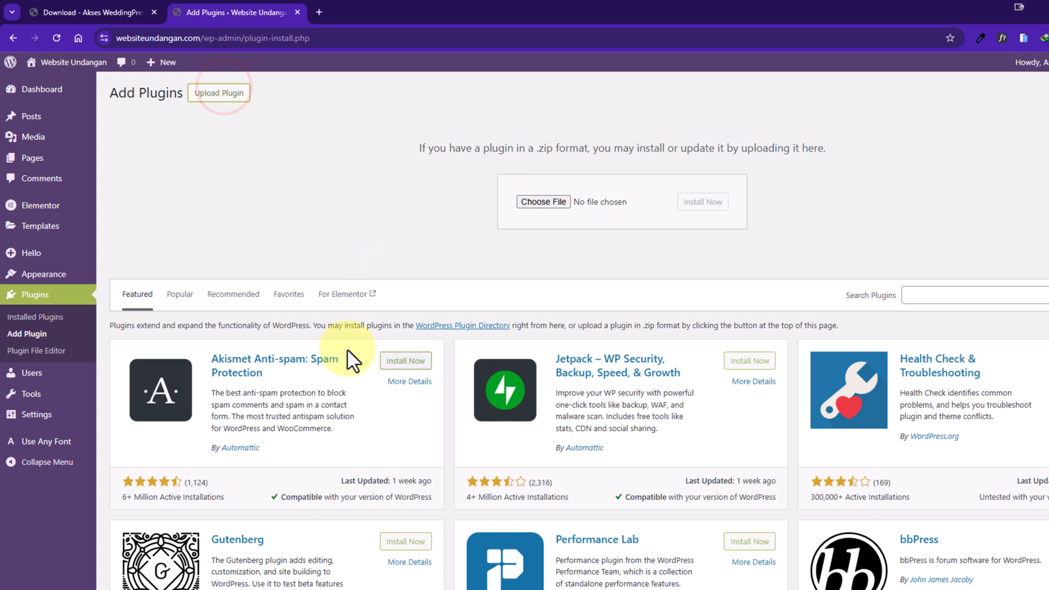
left_click_drag(184, 167, 620, 206)
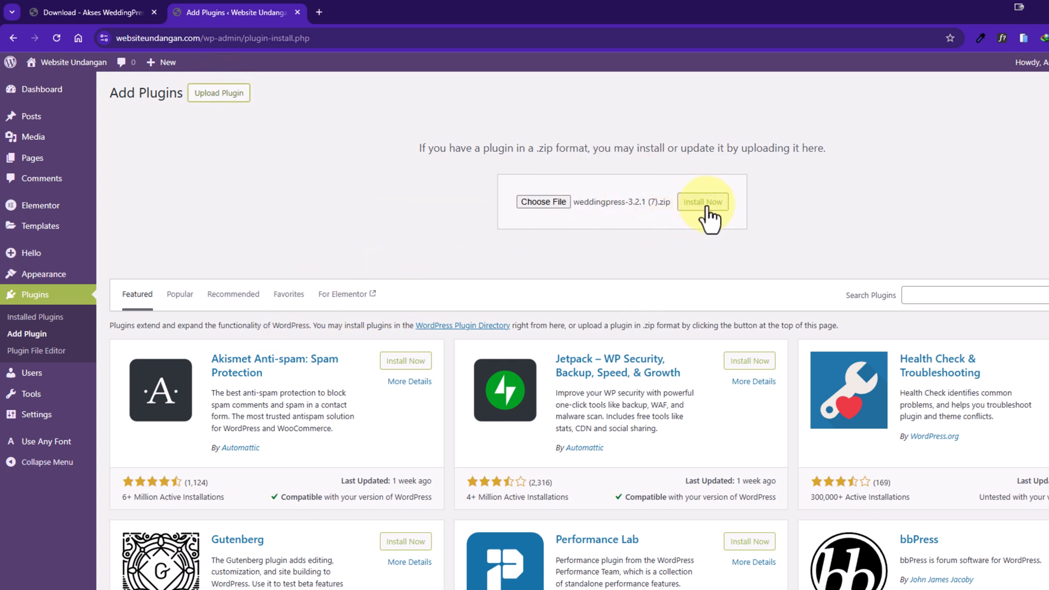
left_click(90, 12)
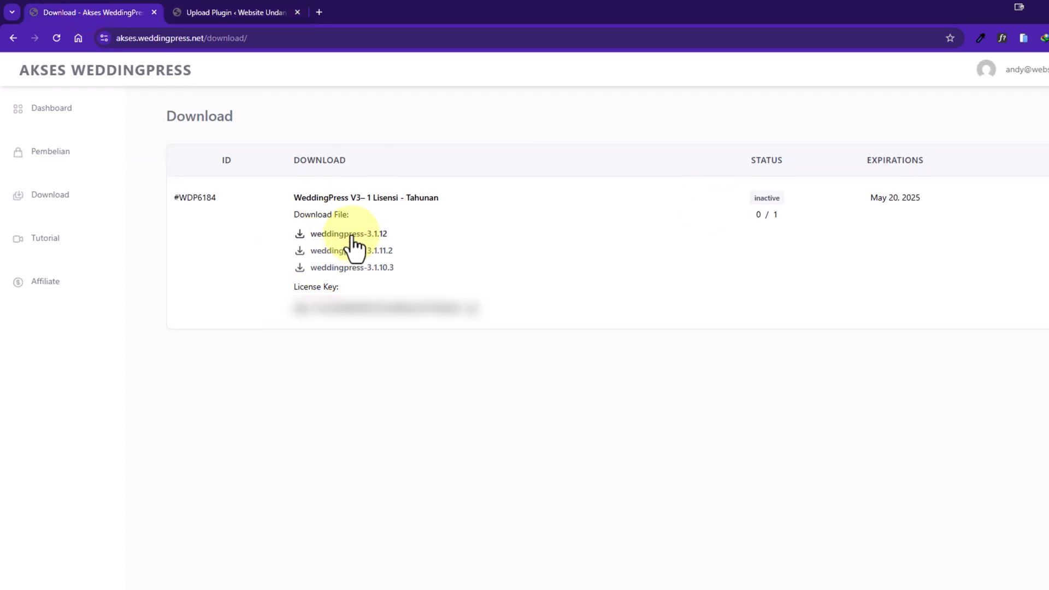
left_click(241, 12)
left_click(127, 185)
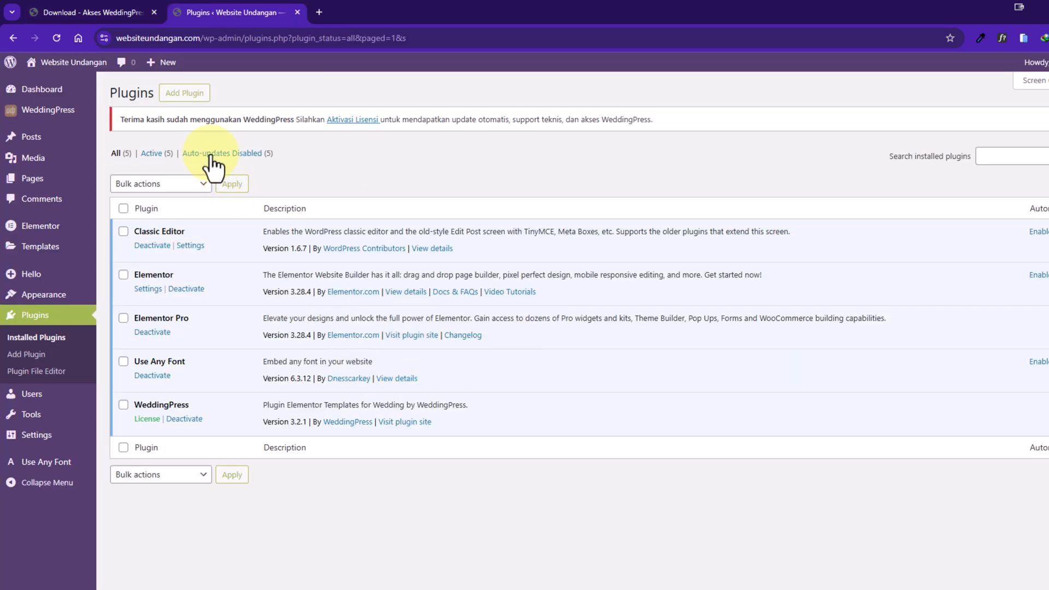
- Open the WeddingPress license activation page from the Aktivasi Lisensi notice
left_click_drag(120, 120, 644, 121)
left_click(335, 495)
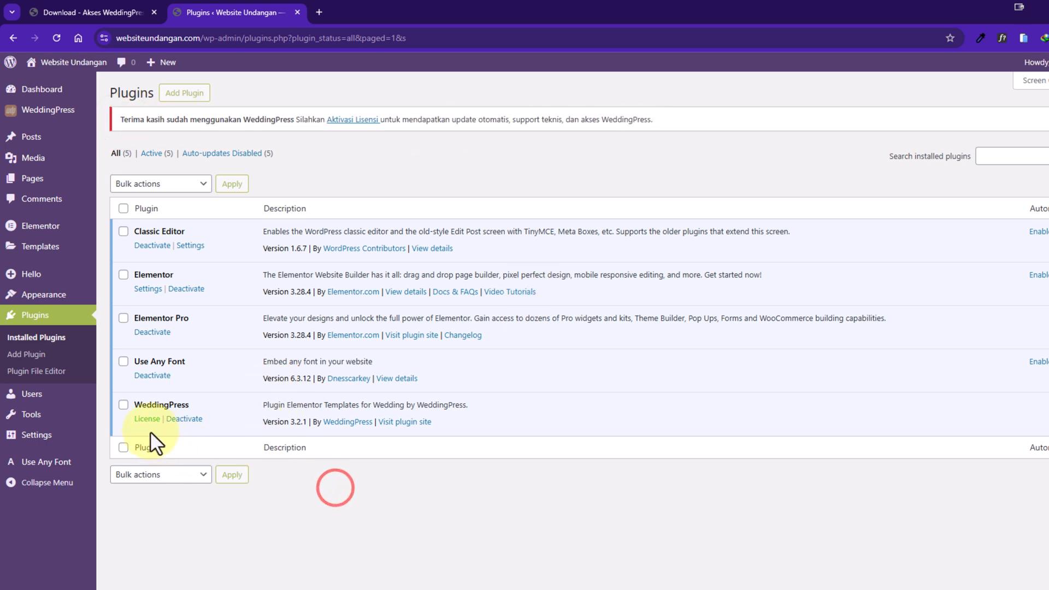
left_click(352, 119)
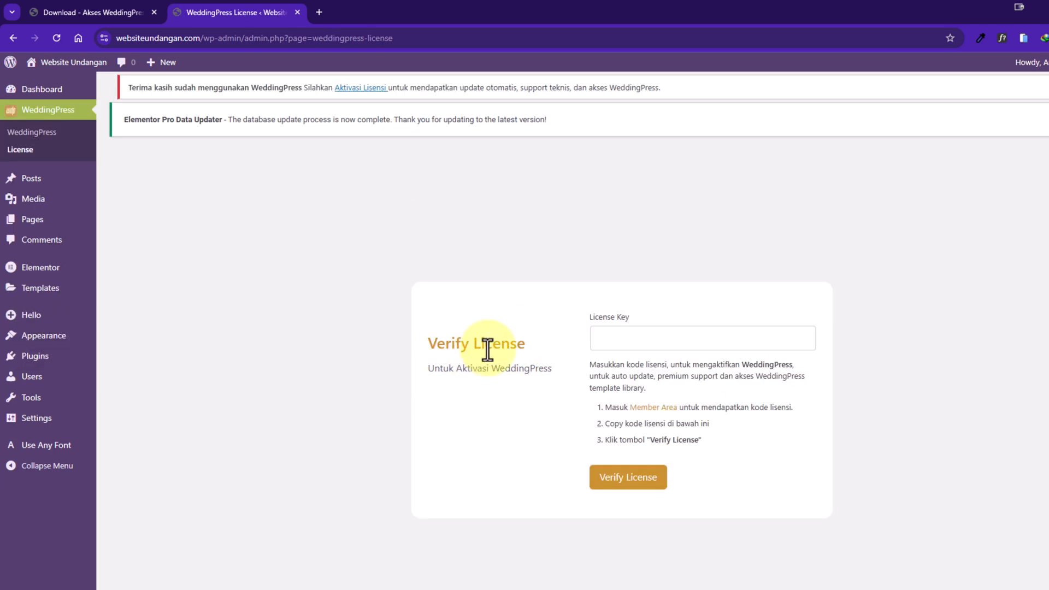
- Copy the license key from the WeddingPress member area's download page and paste it into the License Key field
left_click(88, 12)
left_click(473, 310)
left_click(243, 12)
right_click(632, 339)
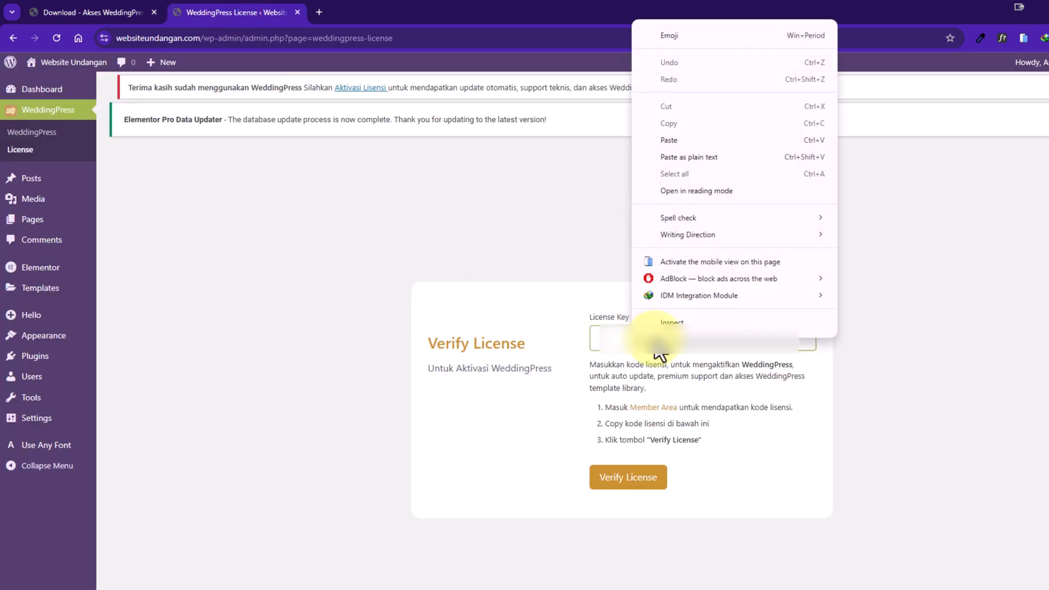
left_click(695, 156)
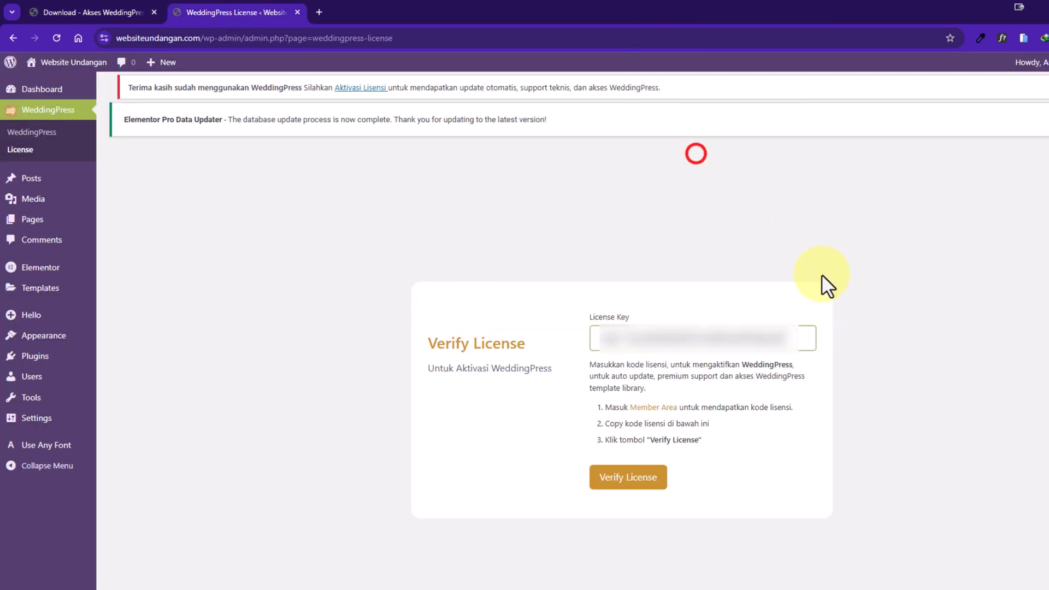
- Verify the WeddingPress license, connect it to the website, and finish the activation
left_click(637, 487)
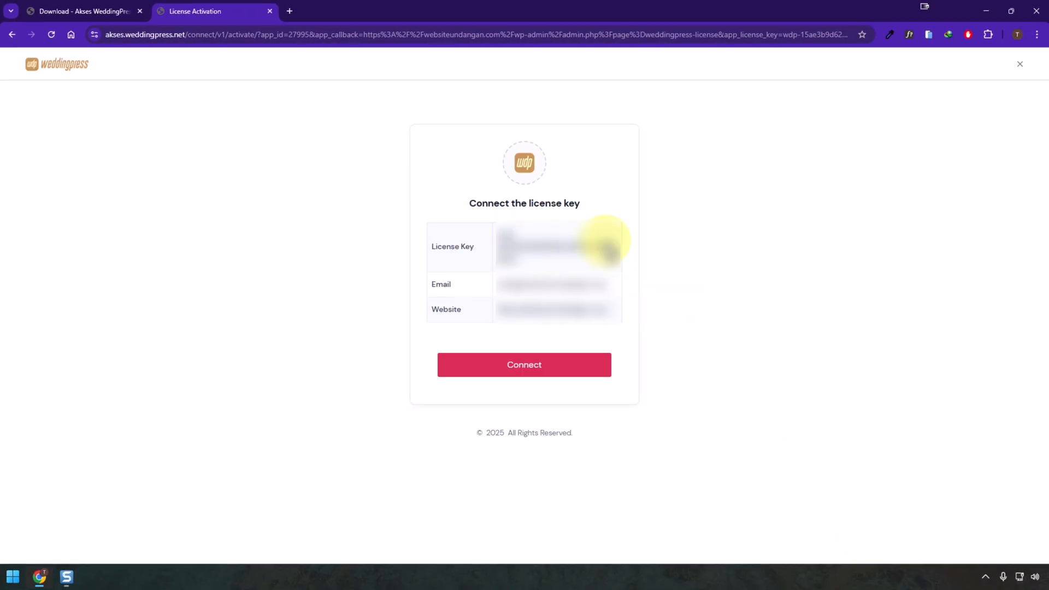
left_click(521, 368)
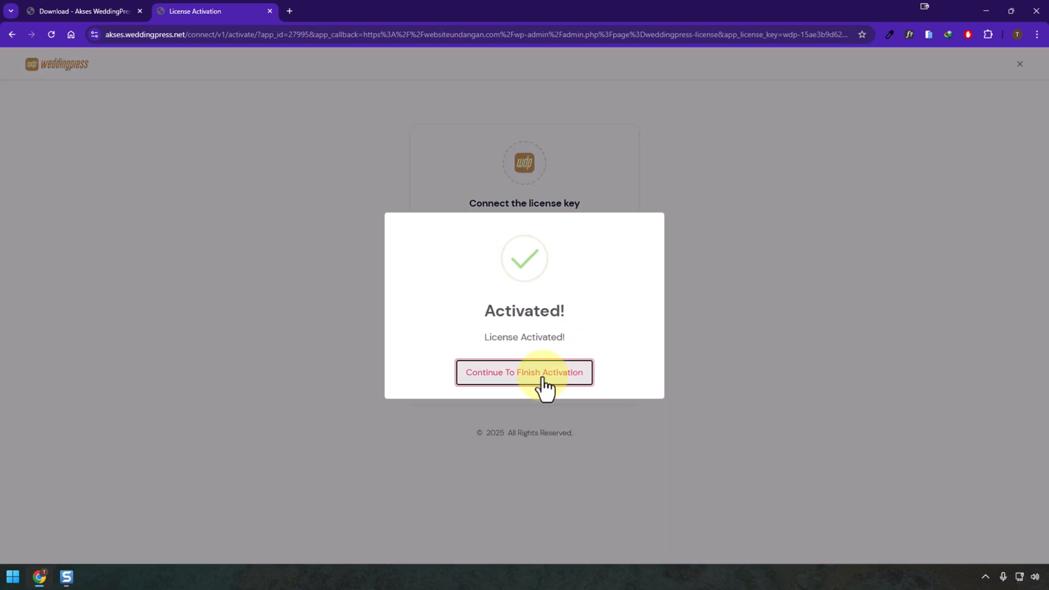
left_click(543, 376)
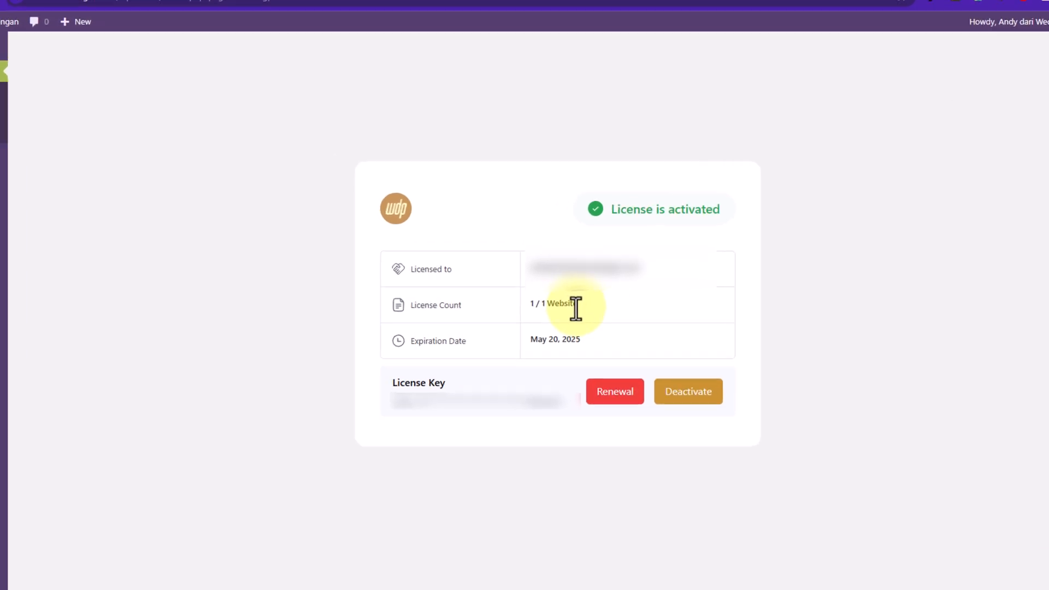
left_click_drag(614, 168, 774, 175)
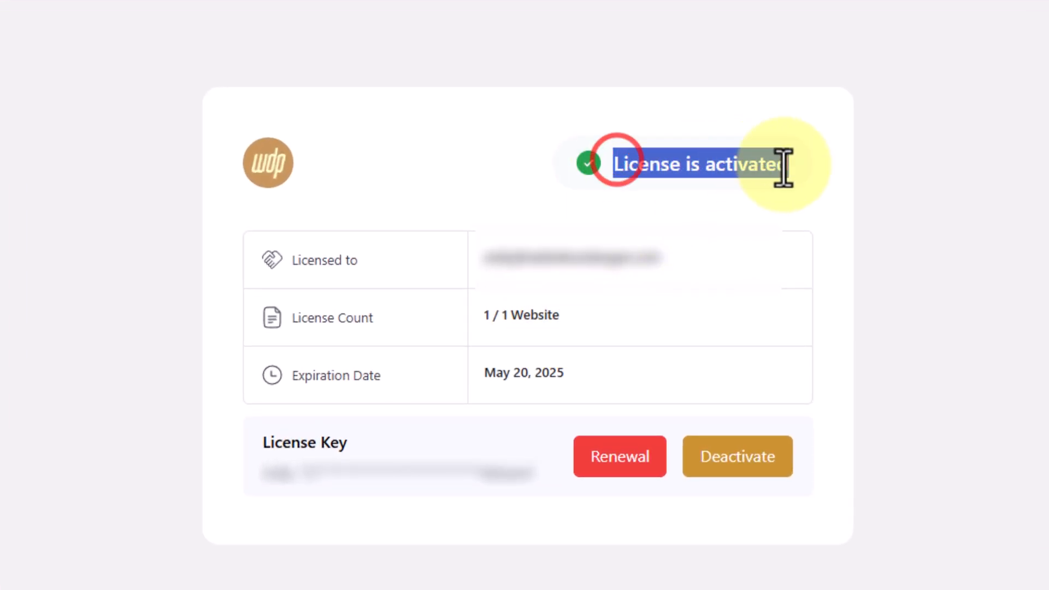
- Open the WeddingPress settings and check the WeddingPress version and WordPress memory limit in the system info
left_click(51, 119)
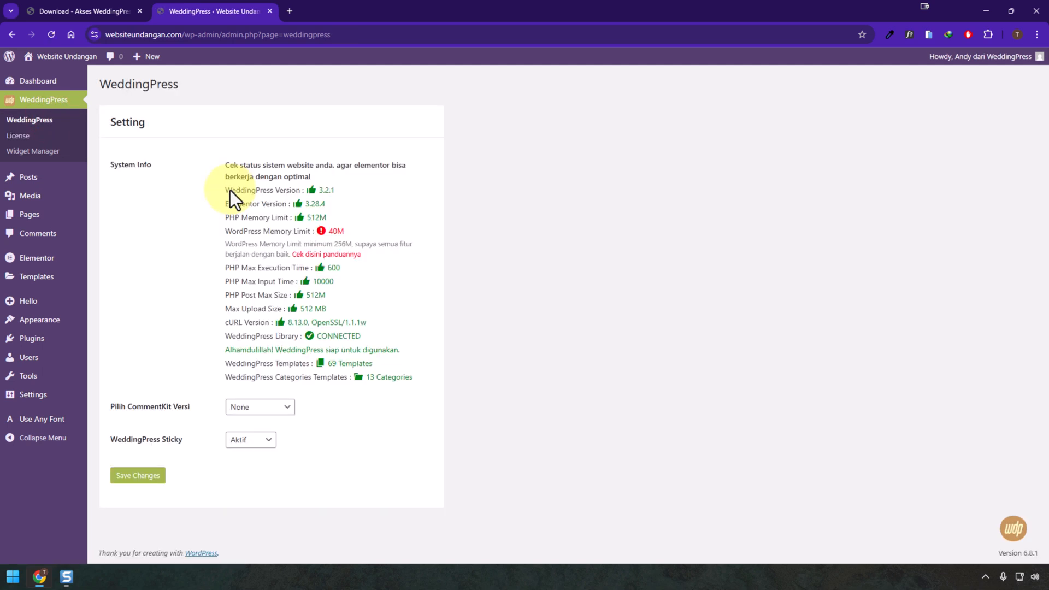
left_click_drag(259, 192, 341, 194)
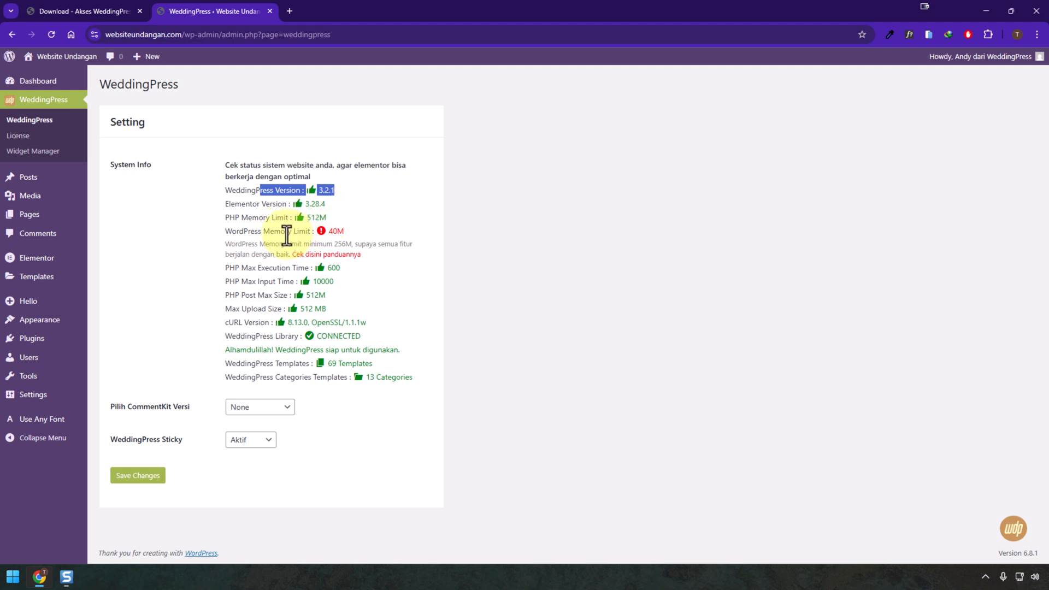
left_click(260, 232)
left_click_drag(260, 231, 299, 232)
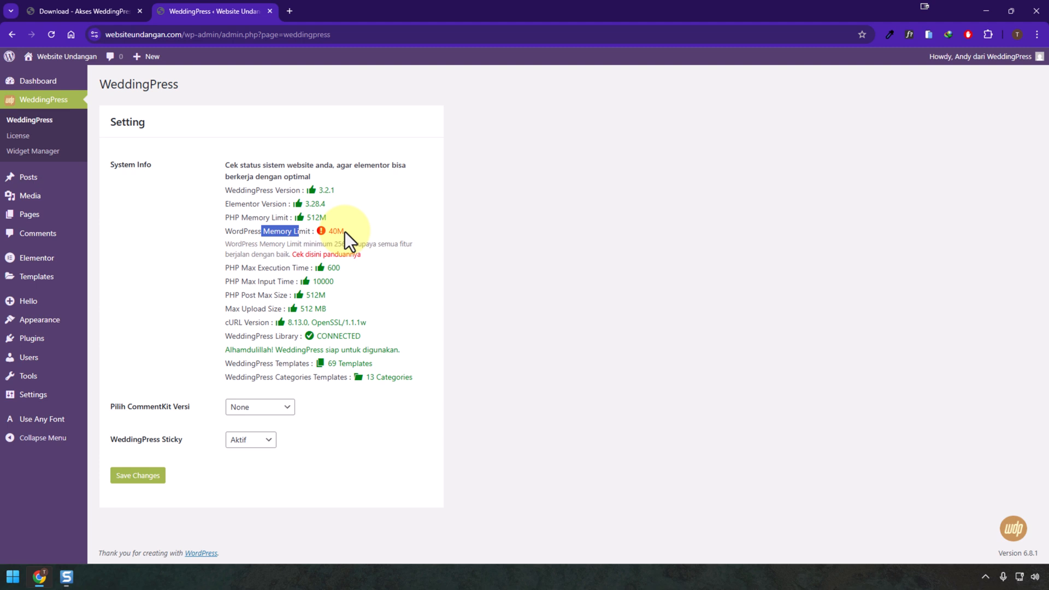
left_click_drag(353, 231, 332, 234)
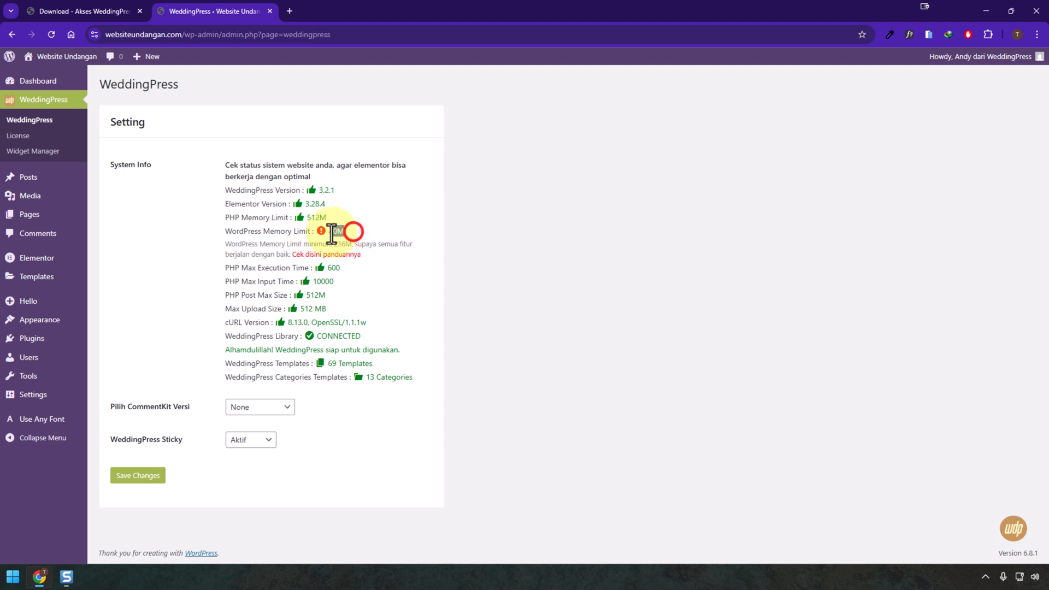
left_click_drag(253, 235, 291, 231)
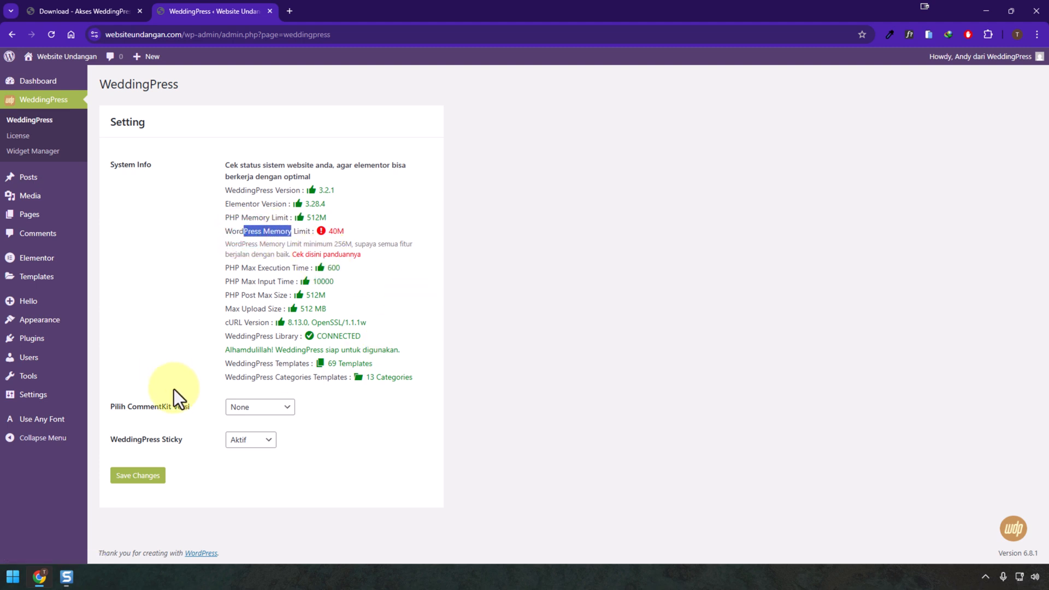
- Set the CommentKit version to Comment Kit 1, save the changes, and open the Comment Kit settings
left_click(252, 409)
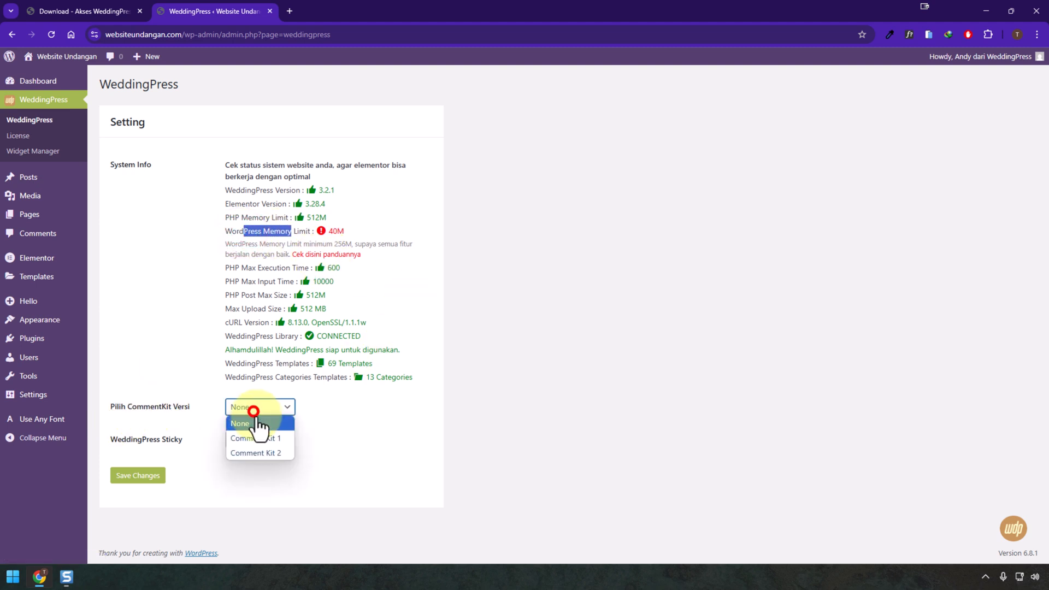
left_click(260, 438)
left_click(128, 478)
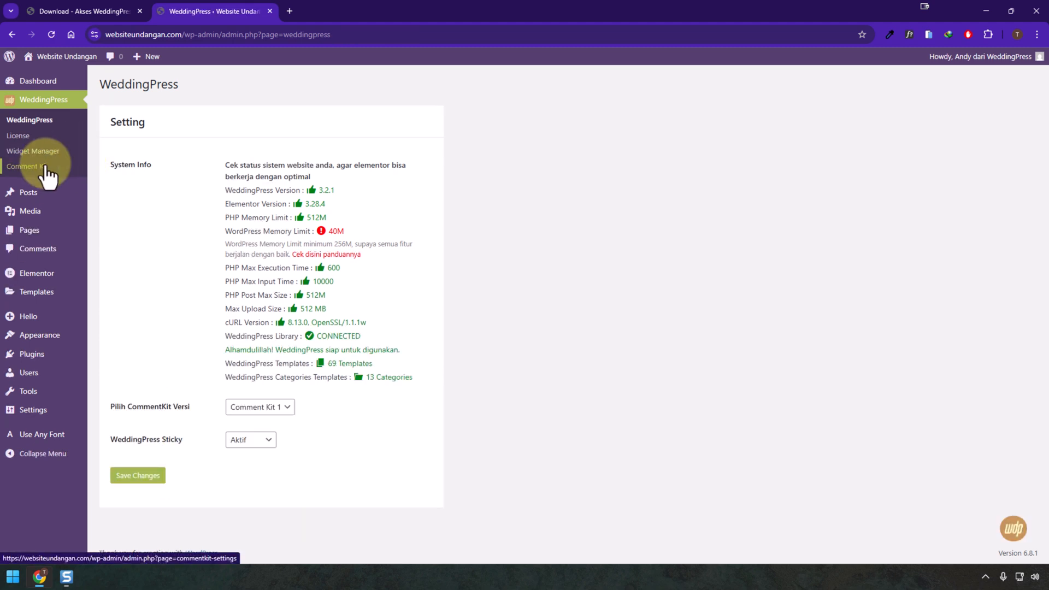
left_click(45, 165)
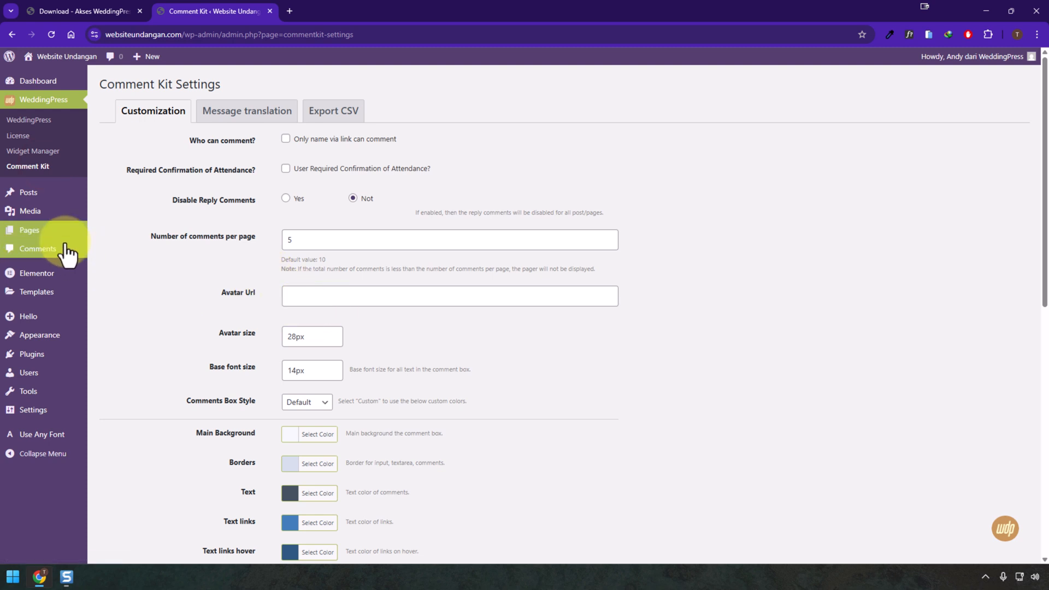
- Open the Media Library in a new browser tab and upload the WeddingPress logo image wdp.png
mouse_move(62, 234)
mouse_move(62, 214)
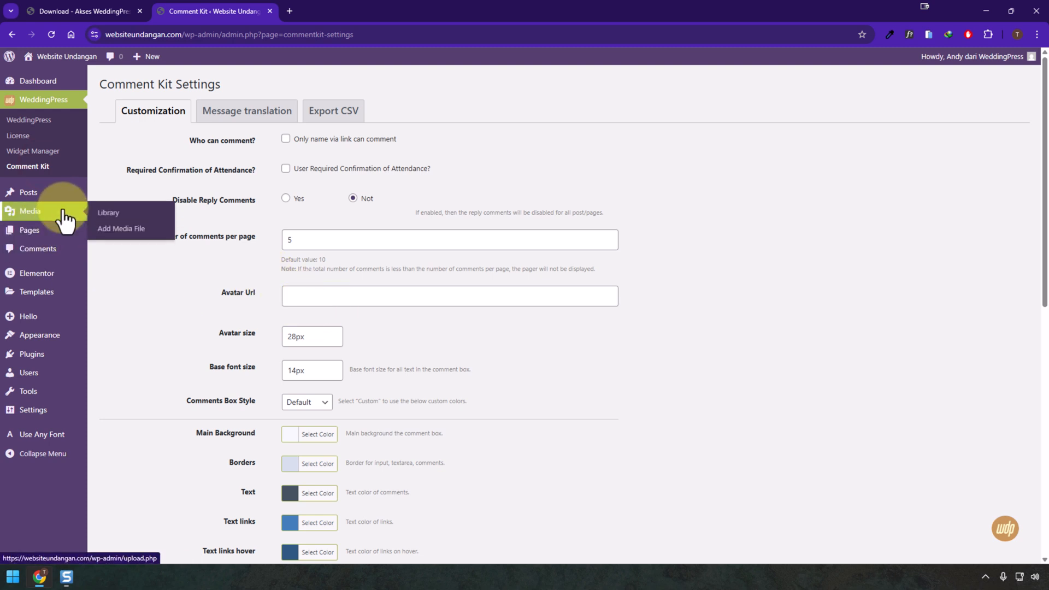
right_click(116, 226)
left_click(170, 229)
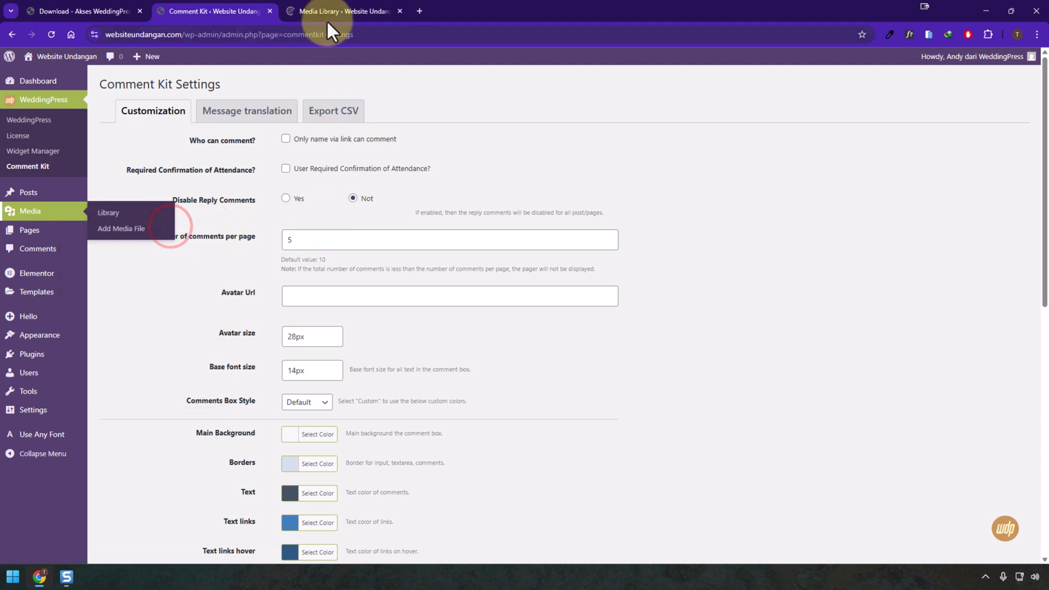
left_click(328, 11)
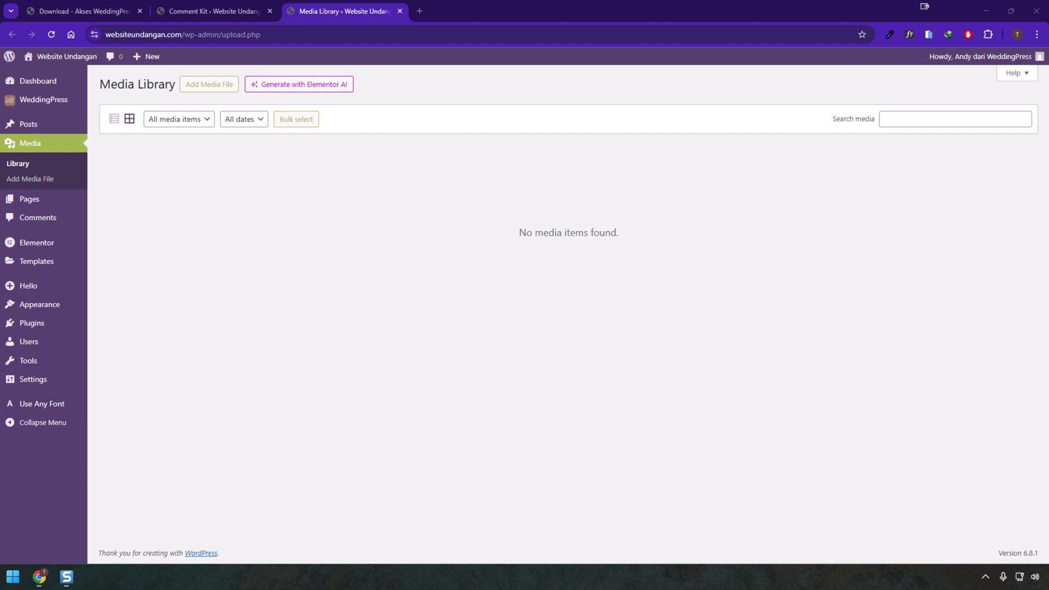
left_click_drag(11, 410, 424, 332)
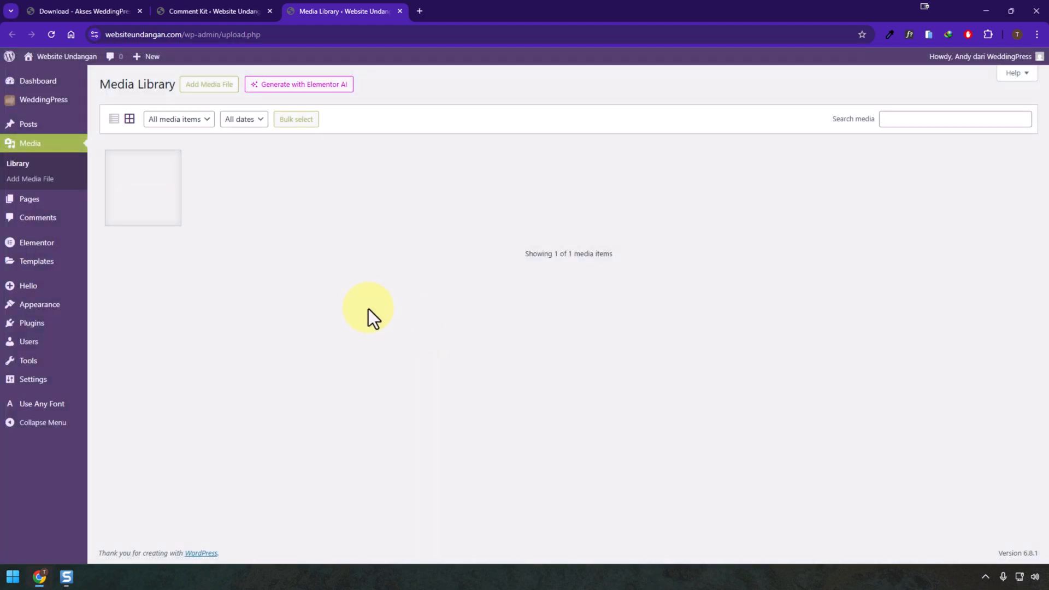
- Copy the uploaded logo's file URL and paste it as the Avatar Url in the Comment Kit settings
left_click(160, 208)
left_click(829, 376)
left_click(1018, 77)
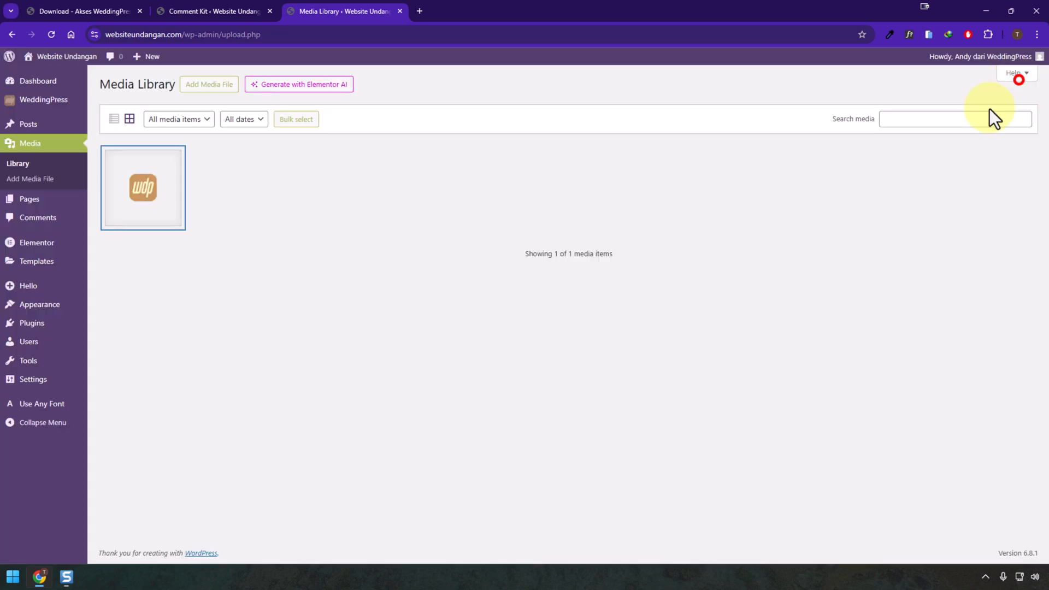
mouse_move(82, 101)
left_click(119, 145)
left_click(320, 297)
right_click(323, 296)
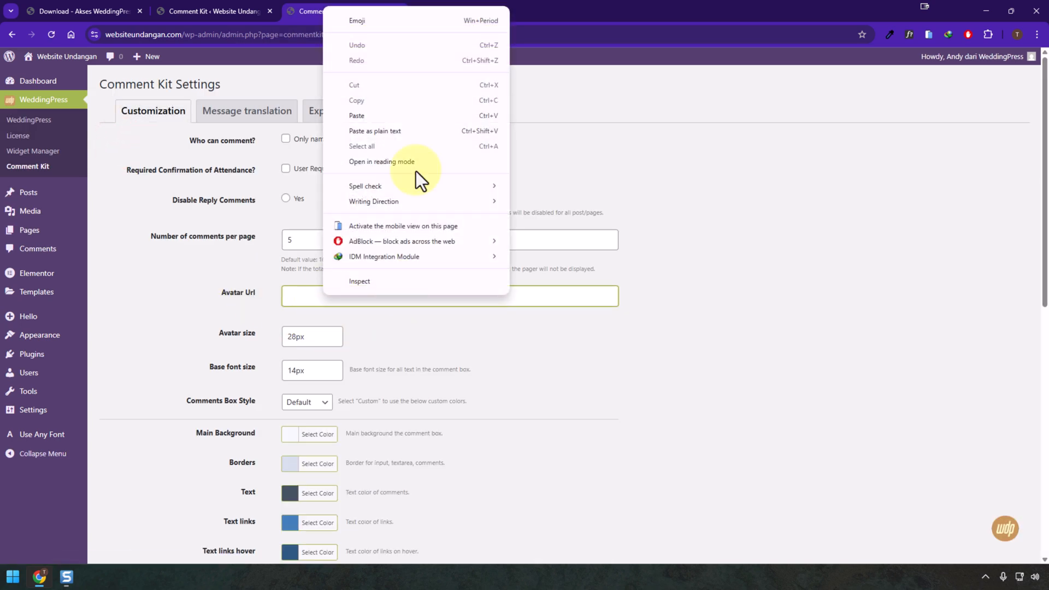
left_click(431, 130)
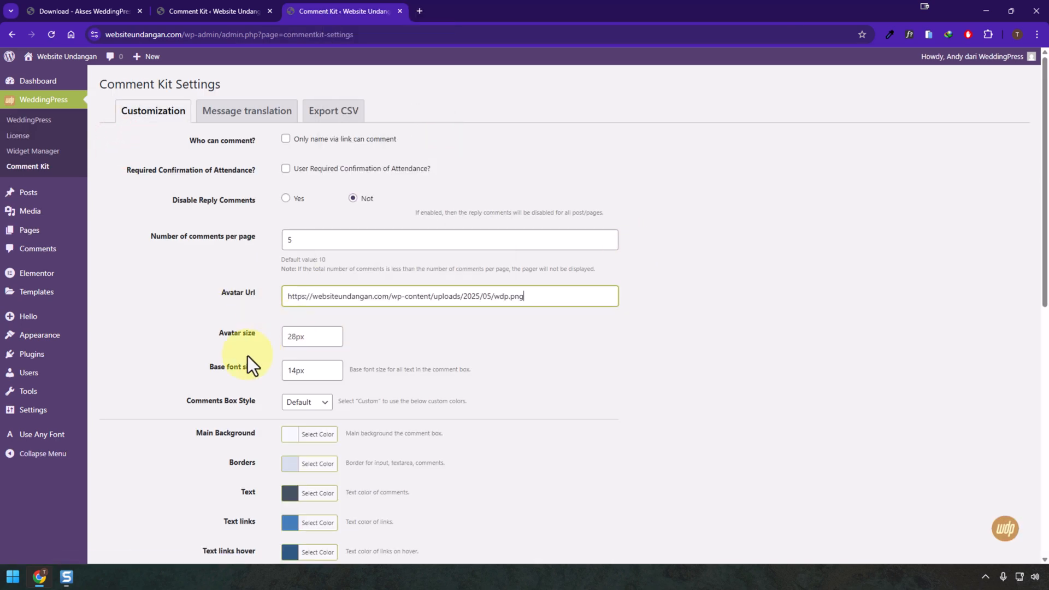
- Set Disable Reply Comments to Yes and save the Comment Kit settings
left_click(284, 198)
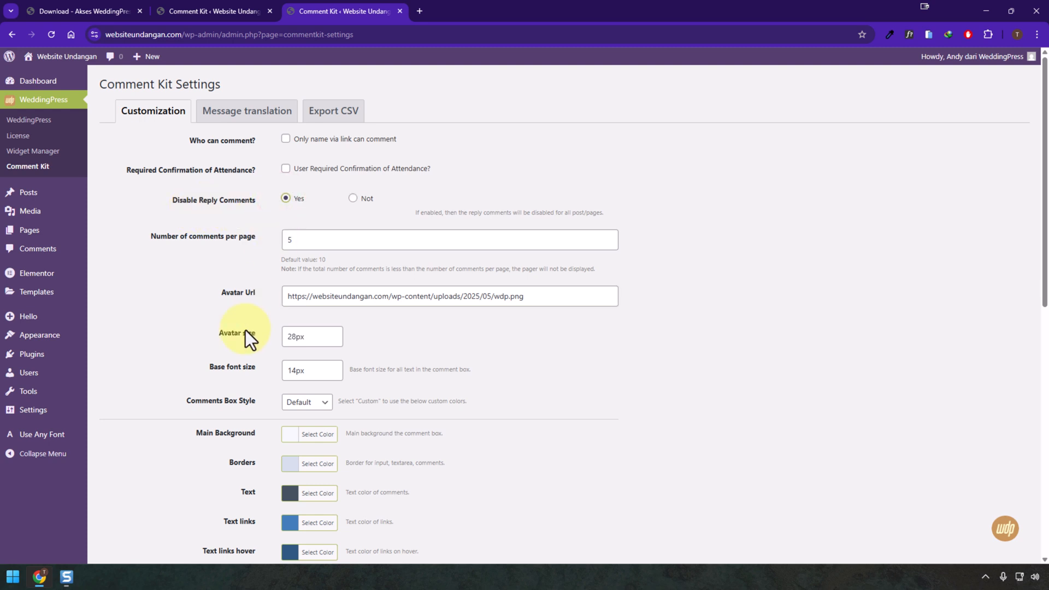
scroll(244, 333, "down", 10)
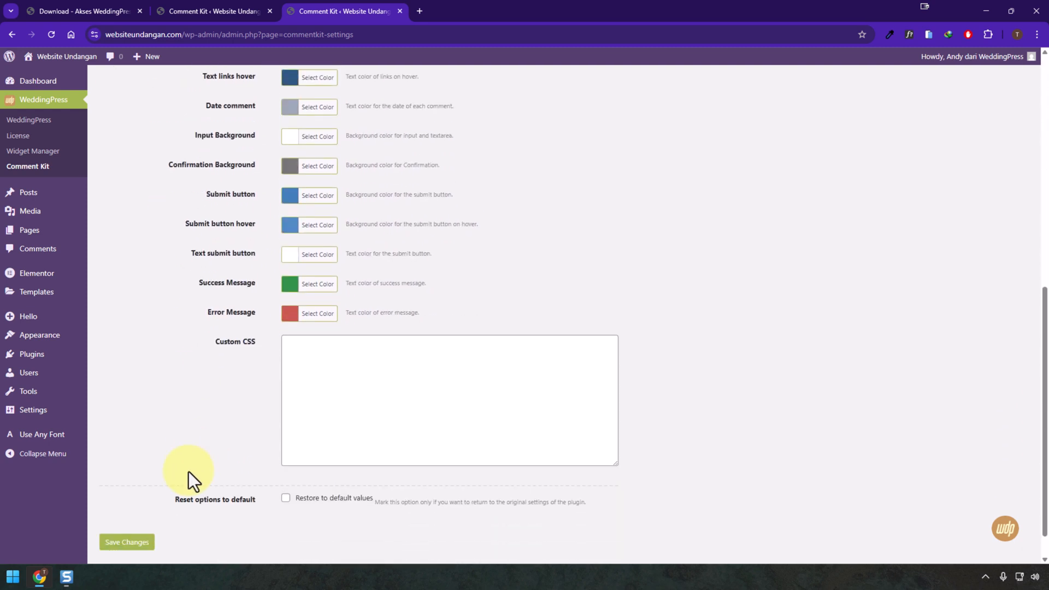
left_click(131, 509)
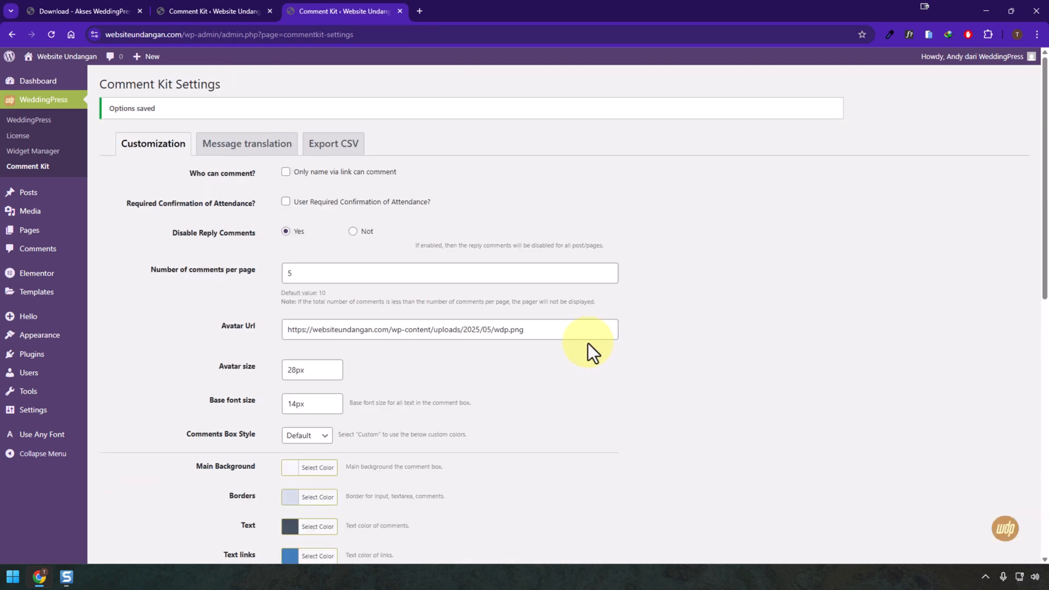
- Look through the message translation fields of the Comment Kit settings
left_click(275, 148)
scroll(551, 387, "down", 3)
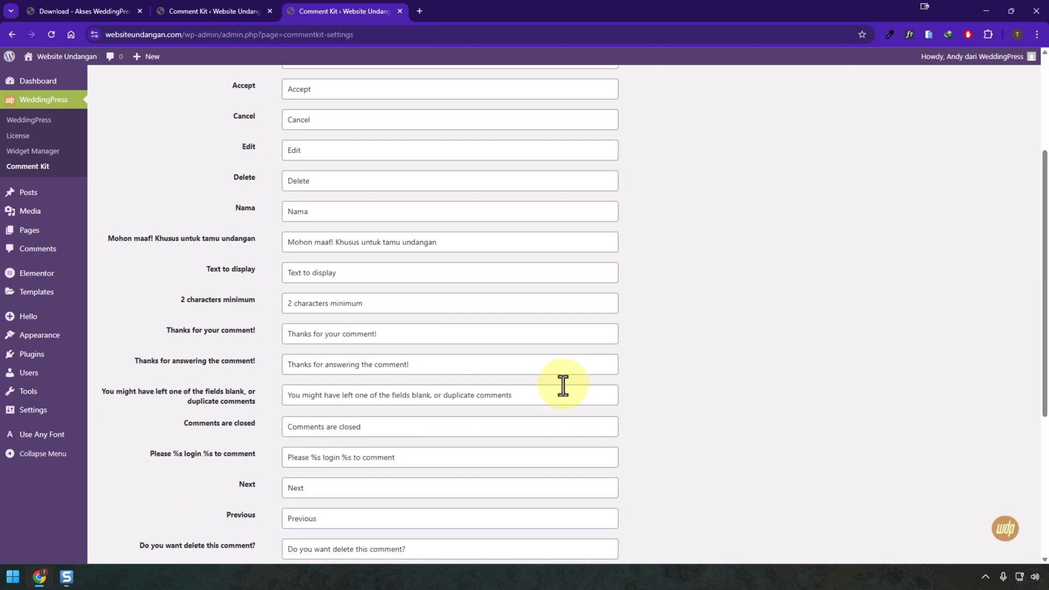
scroll(451, 389, "up", 3)
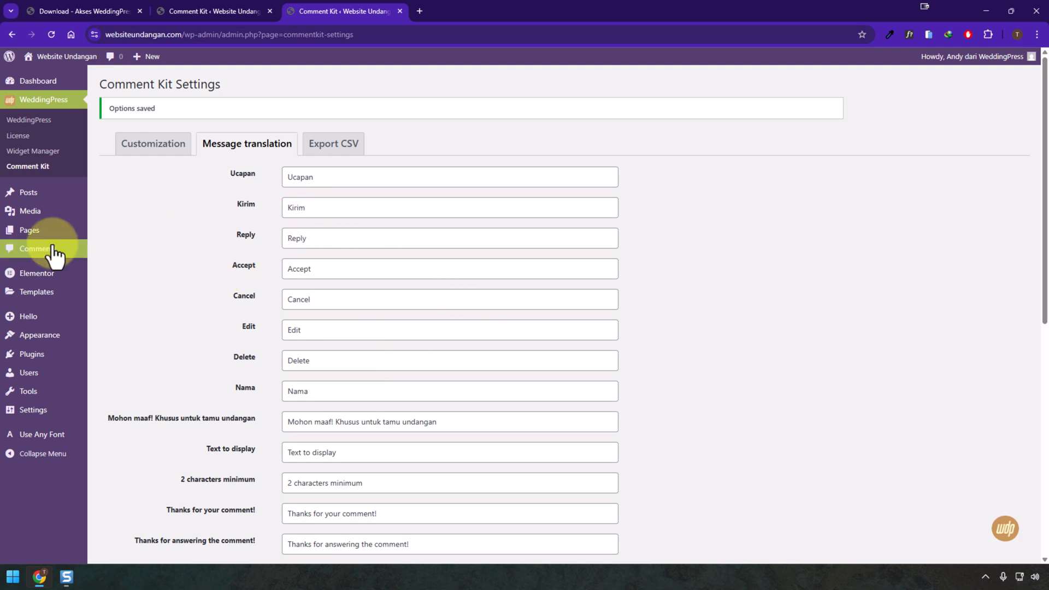
- Check the WeddingPress license status and compare the licensed domain on the member site's Manage Sites page with this website
left_click(50, 135)
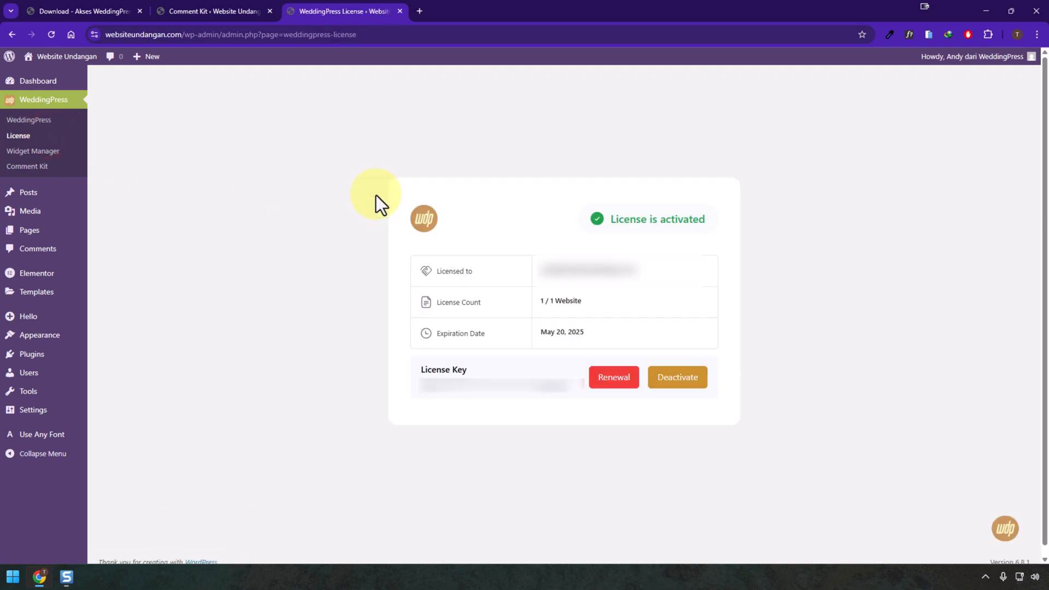
left_click(94, 7)
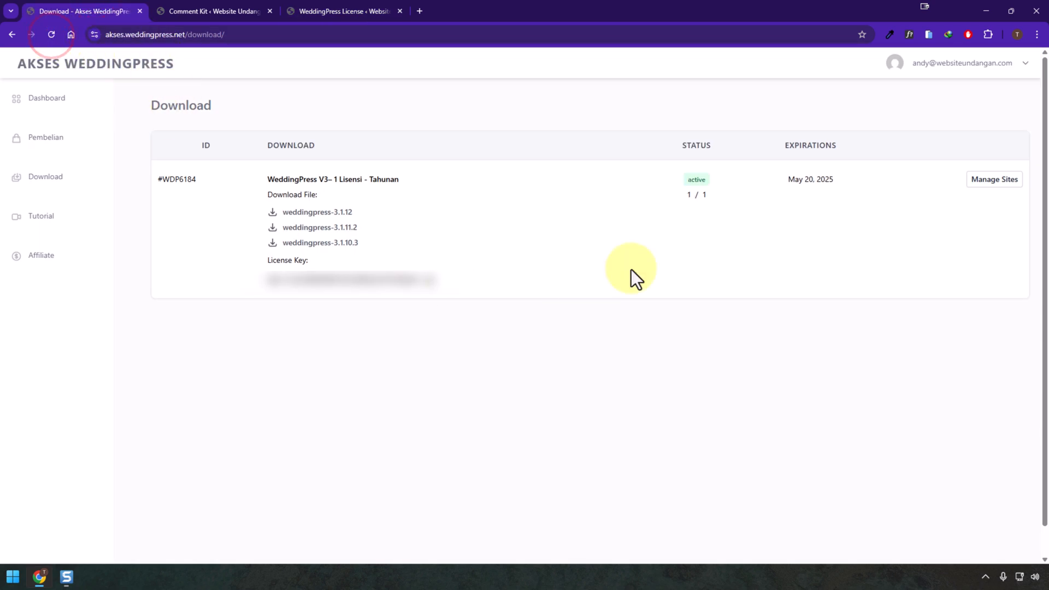
left_click(983, 181)
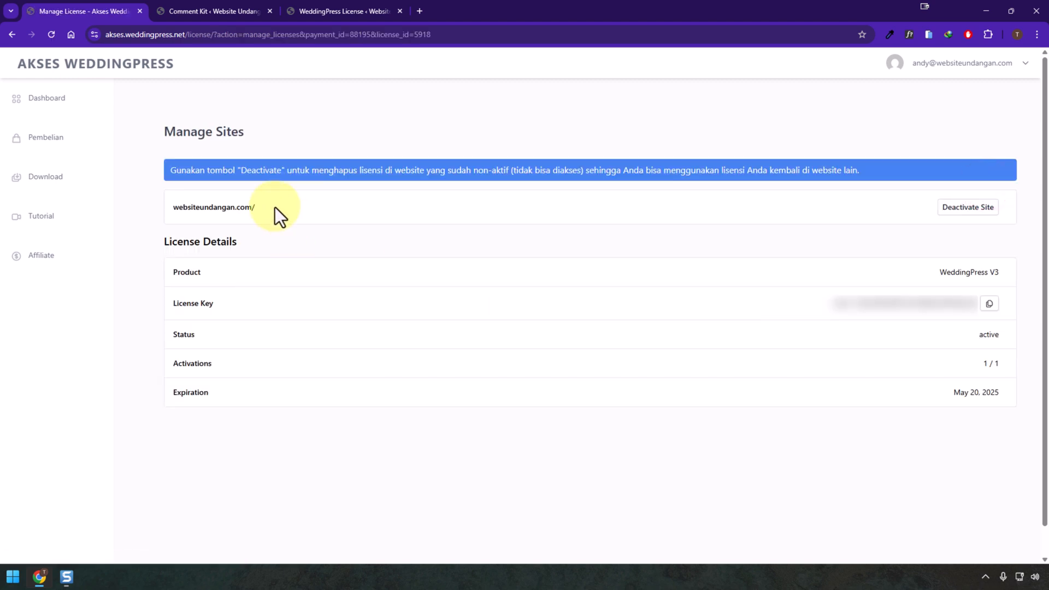
left_click_drag(274, 208, 181, 213)
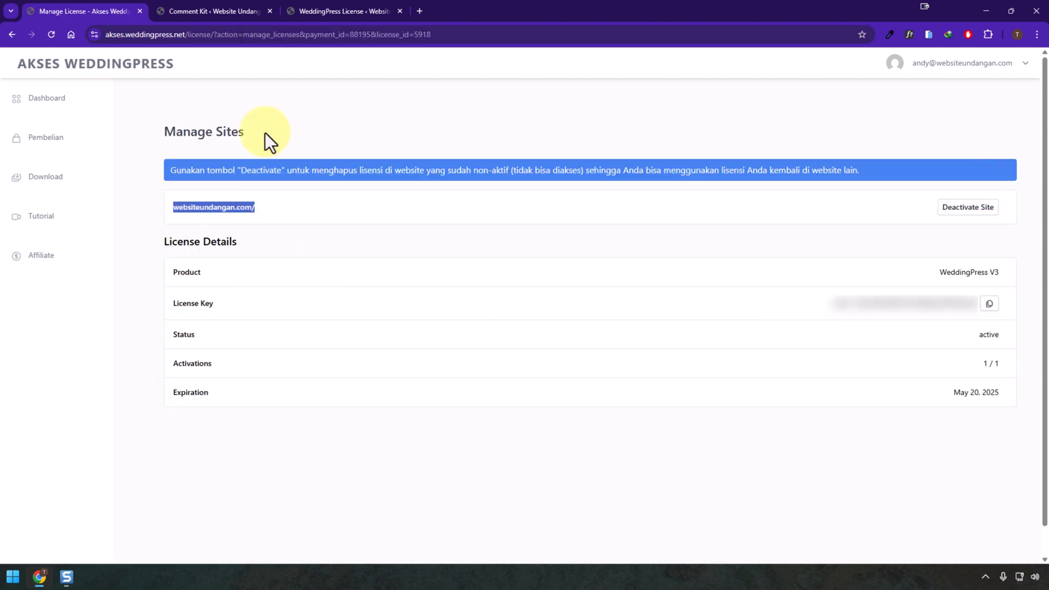
left_click(325, 10)
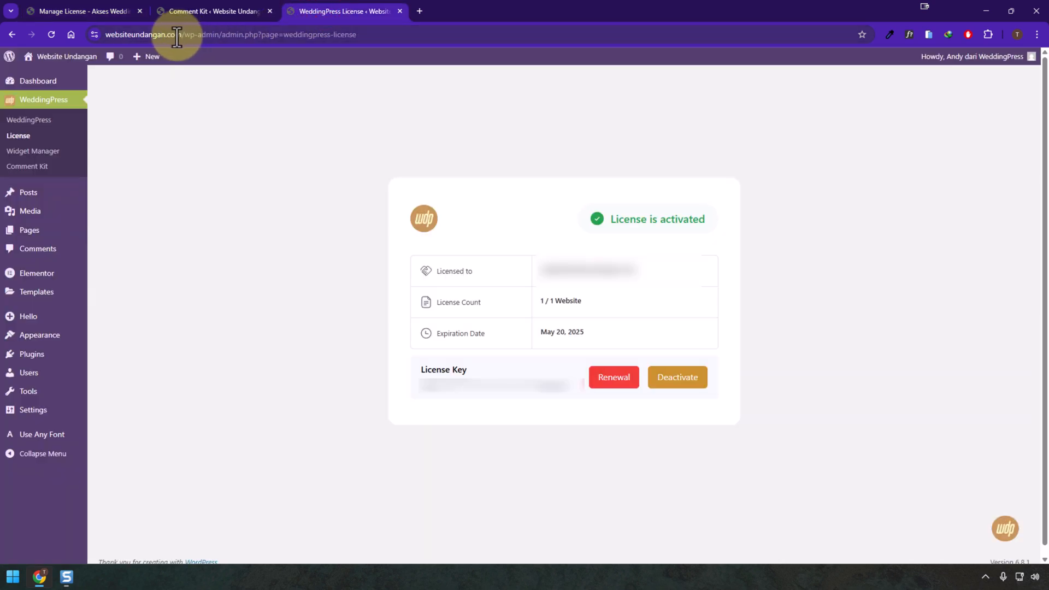
left_click(95, 10)
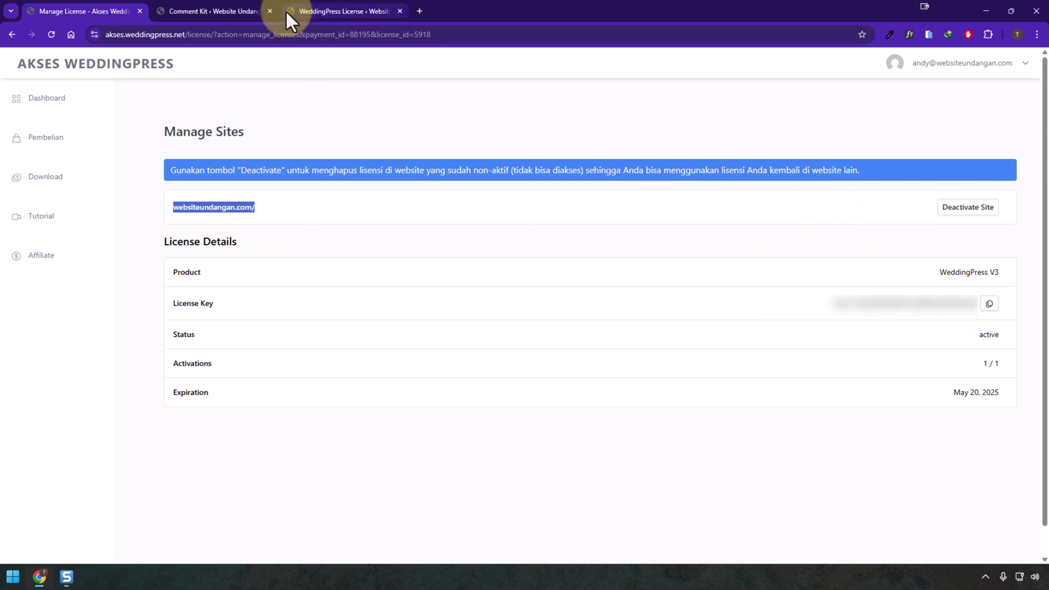
- Set the website's timezone to UTC+7 in the WordPress General Settings
left_click(209, 7)
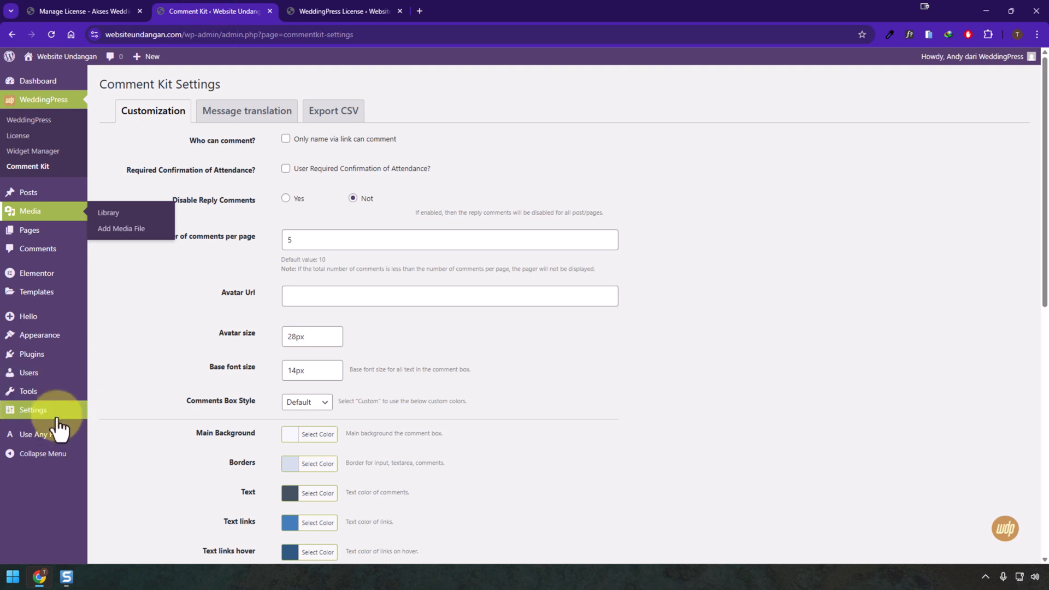
mouse_move(57, 415)
left_click(105, 411)
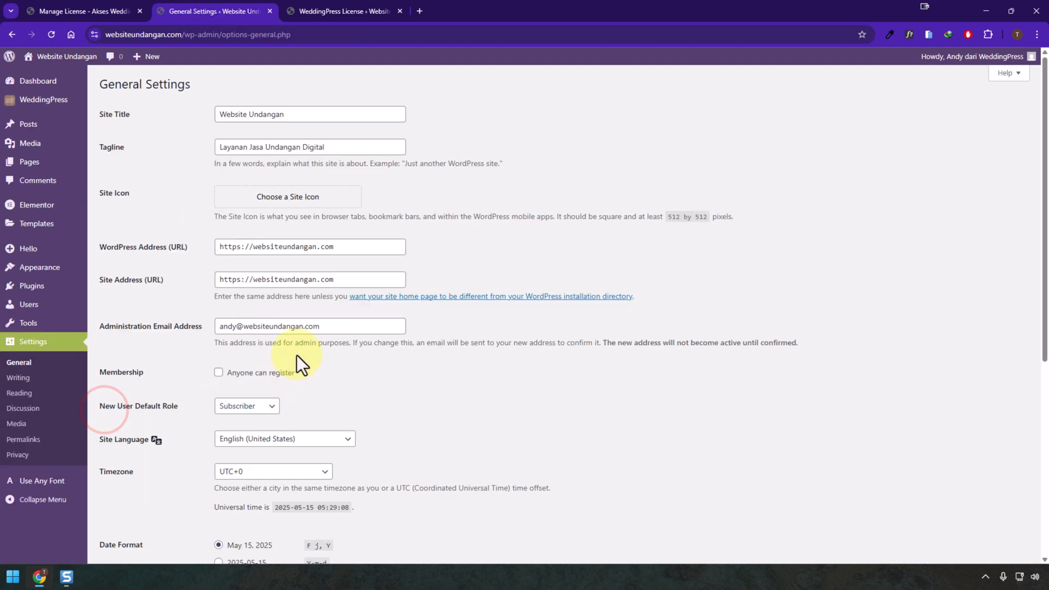
scroll(355, 353, "down", 5)
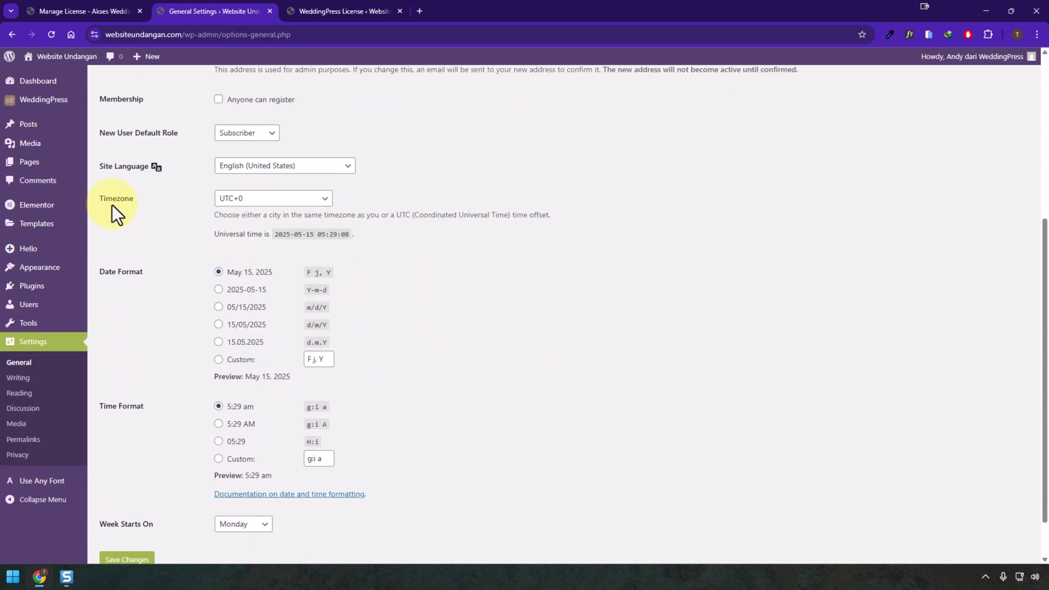
left_click(243, 200)
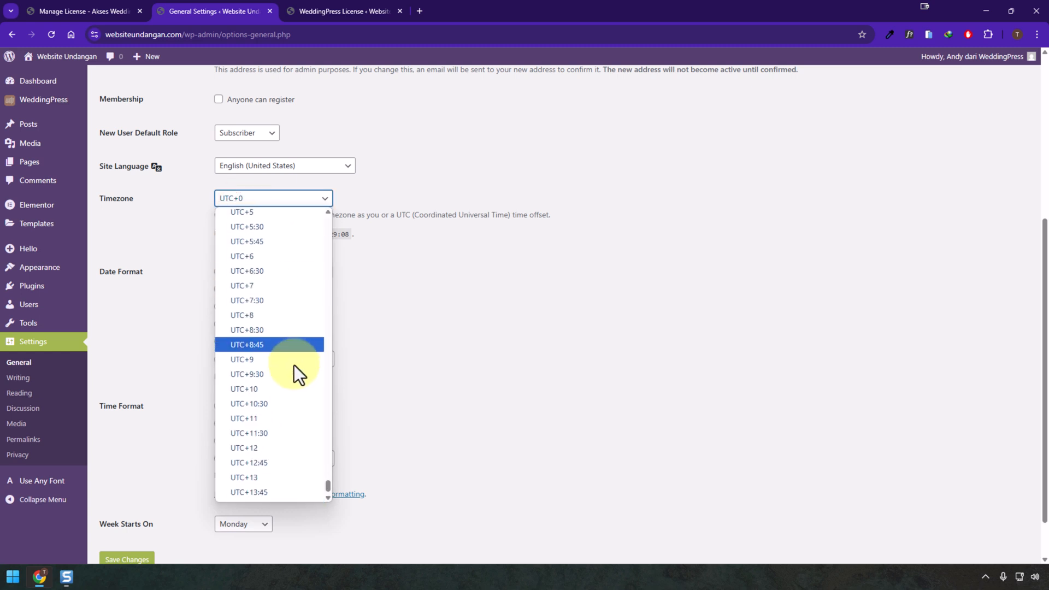
scroll(298, 289, "down", 1)
left_click(303, 273)
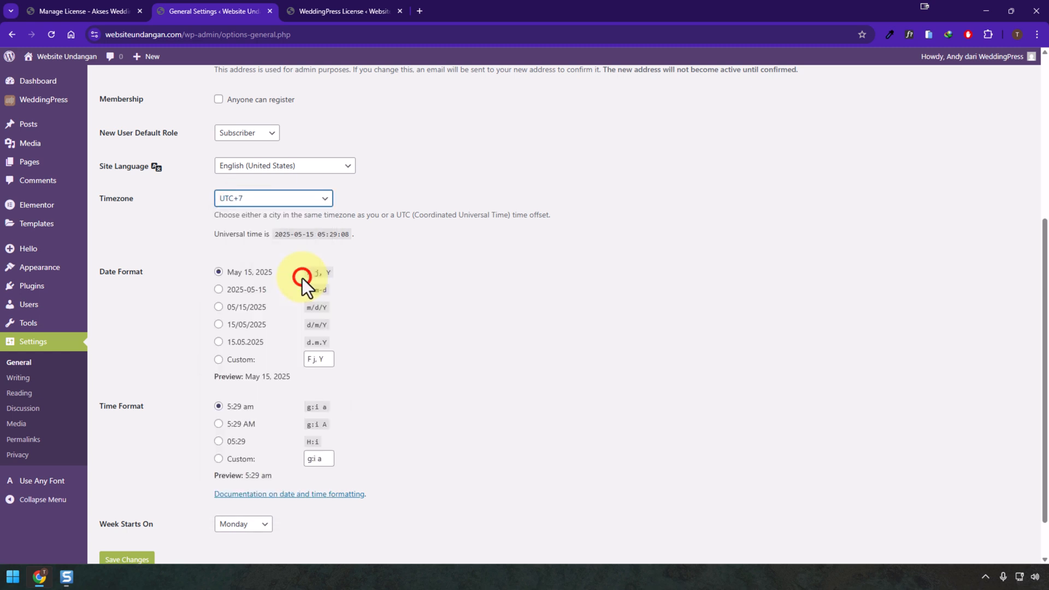
left_click(248, 199)
left_click(247, 201)
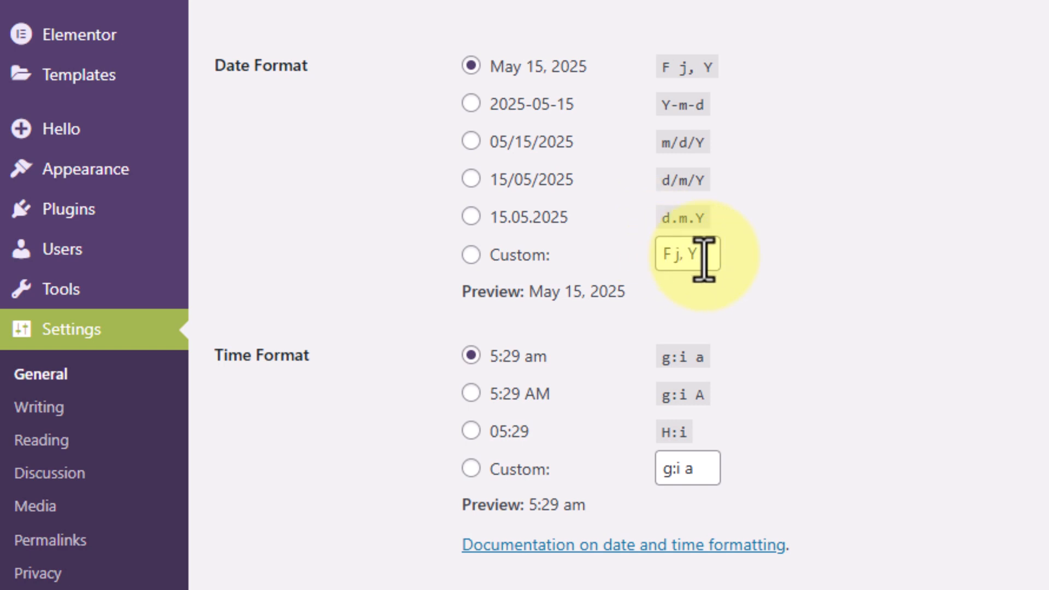
- Set a custom date format of j F Y, choose the H:i time format, and save the General Settings
left_click_drag(703, 255, 637, 262)
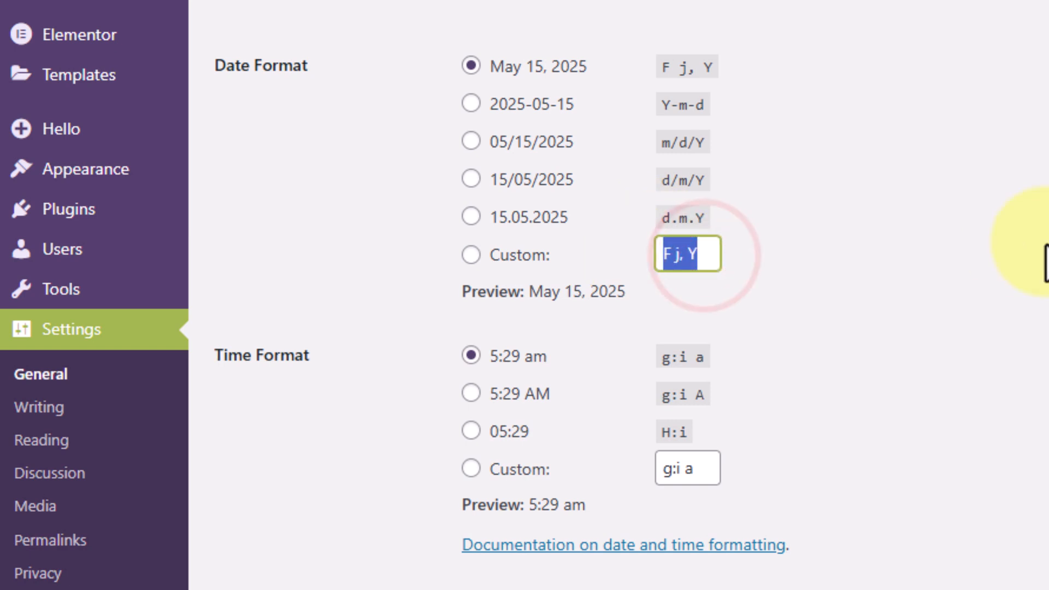
type("j")
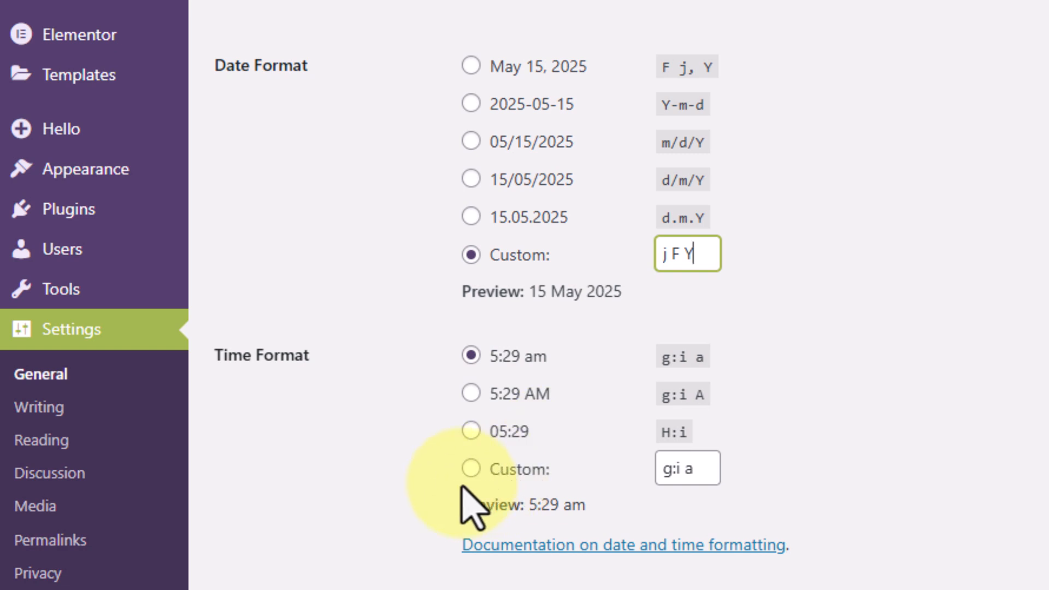
left_click(506, 433)
left_click(693, 473)
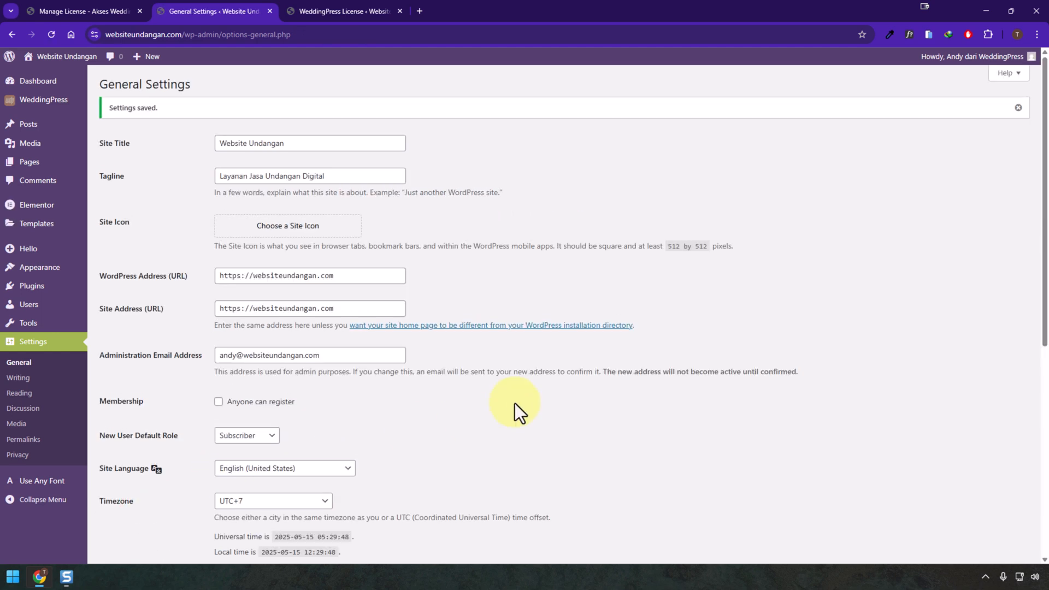
scroll(517, 404, "down", 3)
scroll(519, 401, "down", 3)
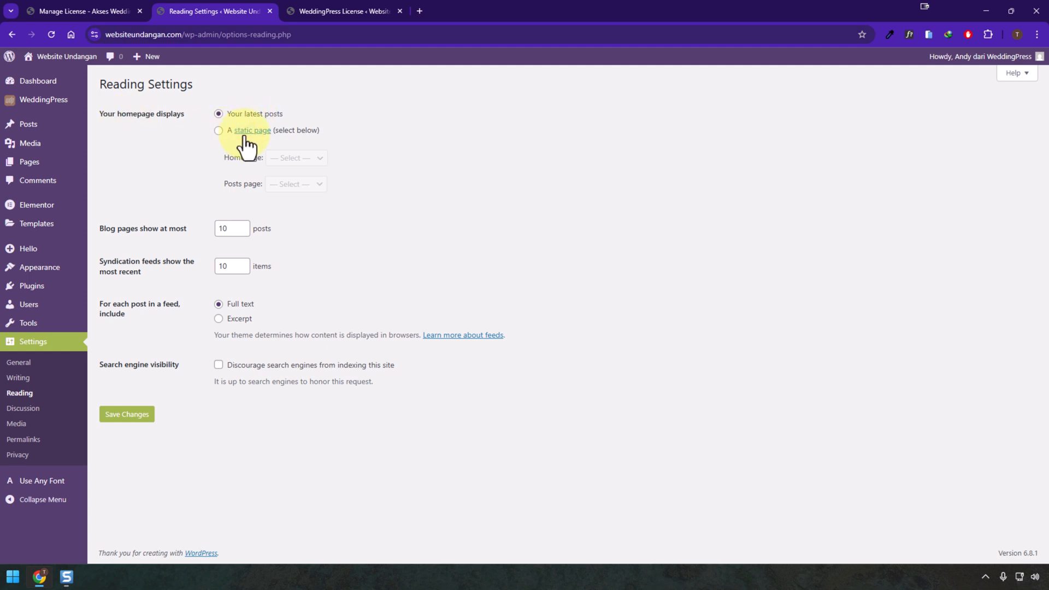
left_click(218, 131)
left_click(287, 158)
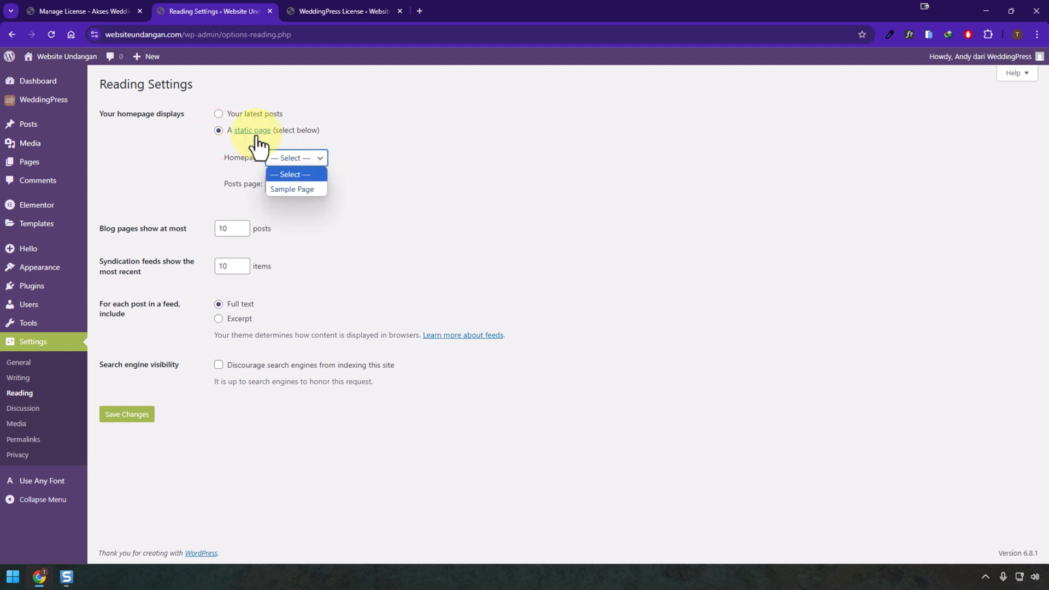
left_click(253, 114)
- Set each post in the feed to include only an excerpt and save the Reading Settings
left_click(216, 319)
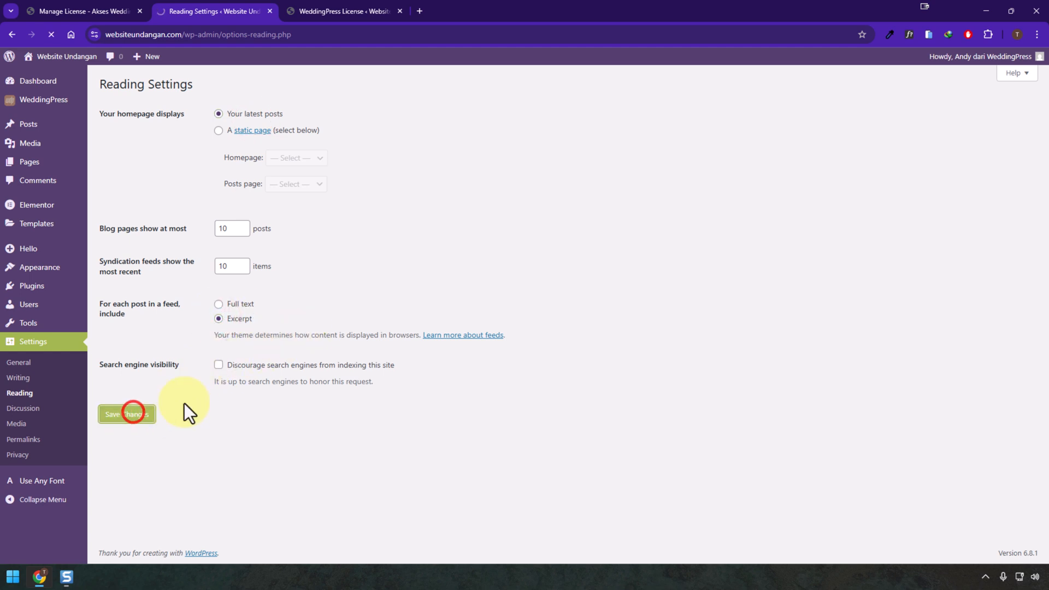
- In the Discussion Settings, turn off pingback link notifications, the required author name and email, the cookies opt-in checkbox, and threaded comments
left_click(26, 409)
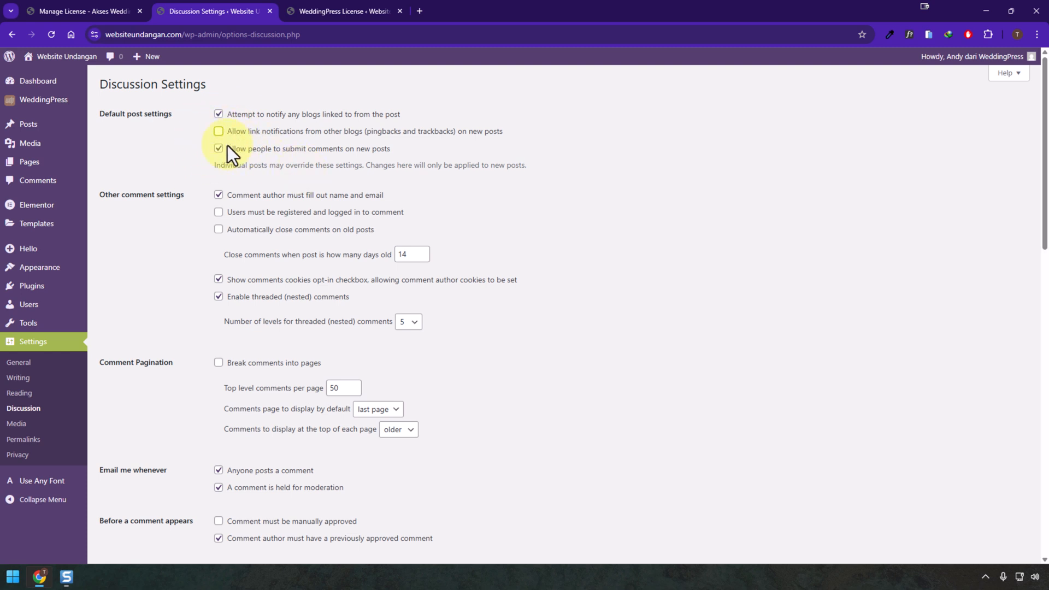
left_click(219, 279)
left_click(219, 296)
- Turn off both comment e-mail notifications and the requirement for a previously approved comment
scroll(235, 355, "down", 2)
left_click(219, 362)
left_click(219, 378)
left_click(218, 429)
- Look over the Comment Moderation and Disallowed Comment Keys boxes and save the Discussion Settings
scroll(216, 369, "down", 1)
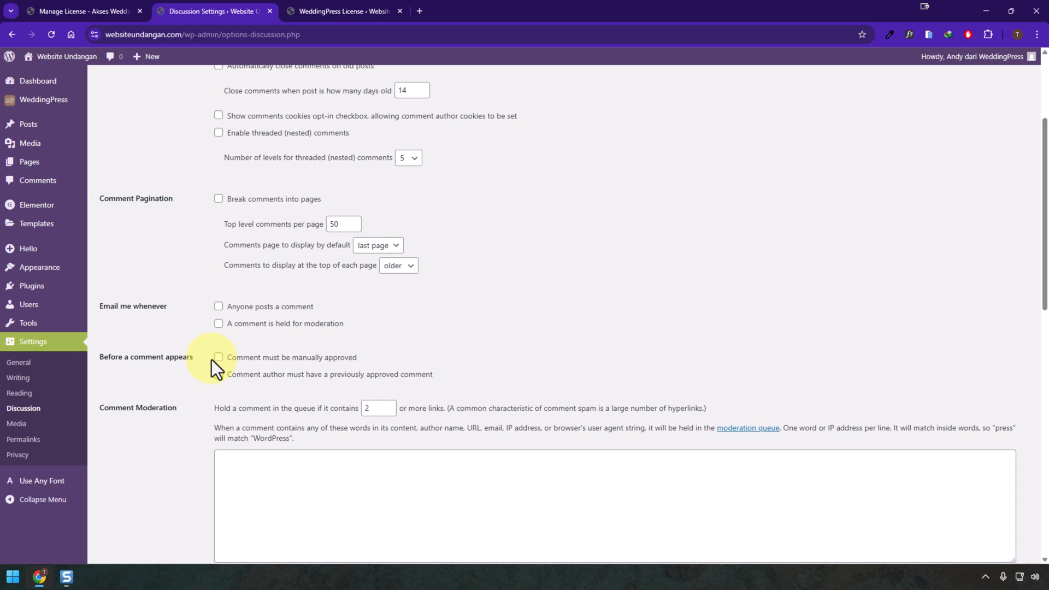
scroll(394, 315, "down", 6)
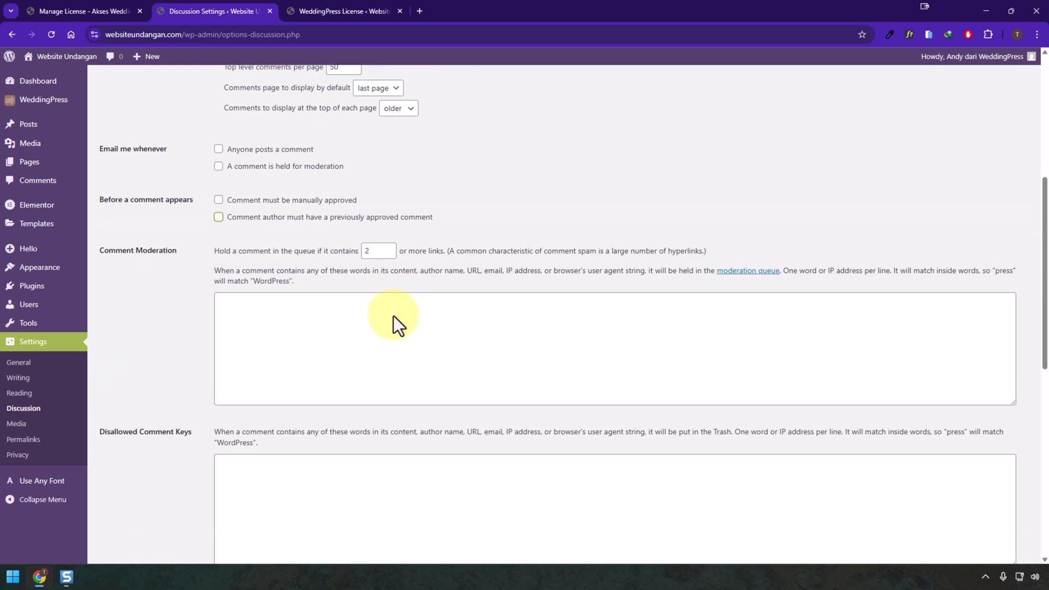
scroll(125, 156, "up", 1)
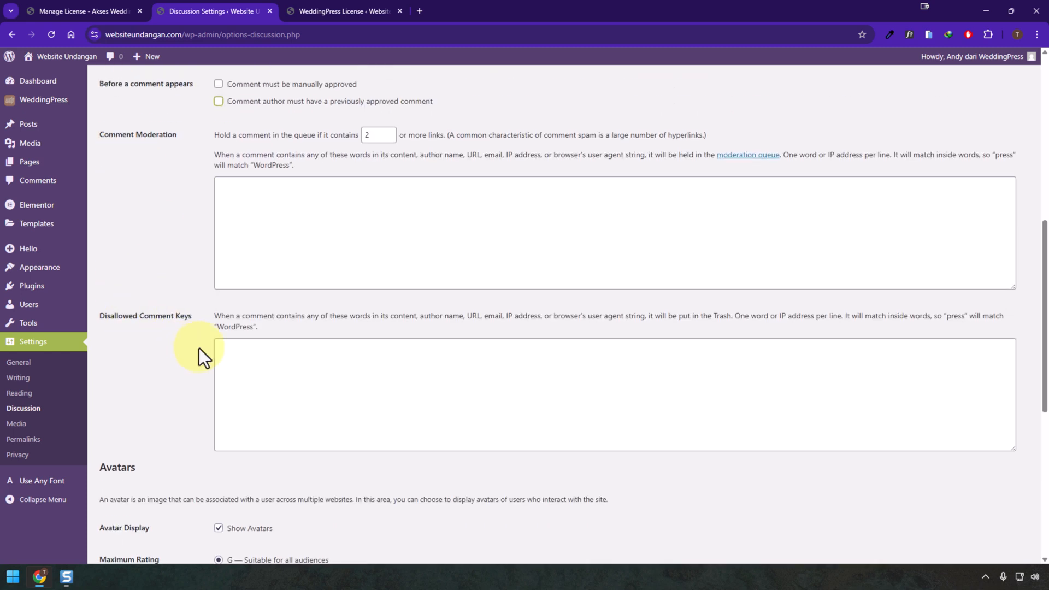
left_click(262, 216)
left_click(269, 377)
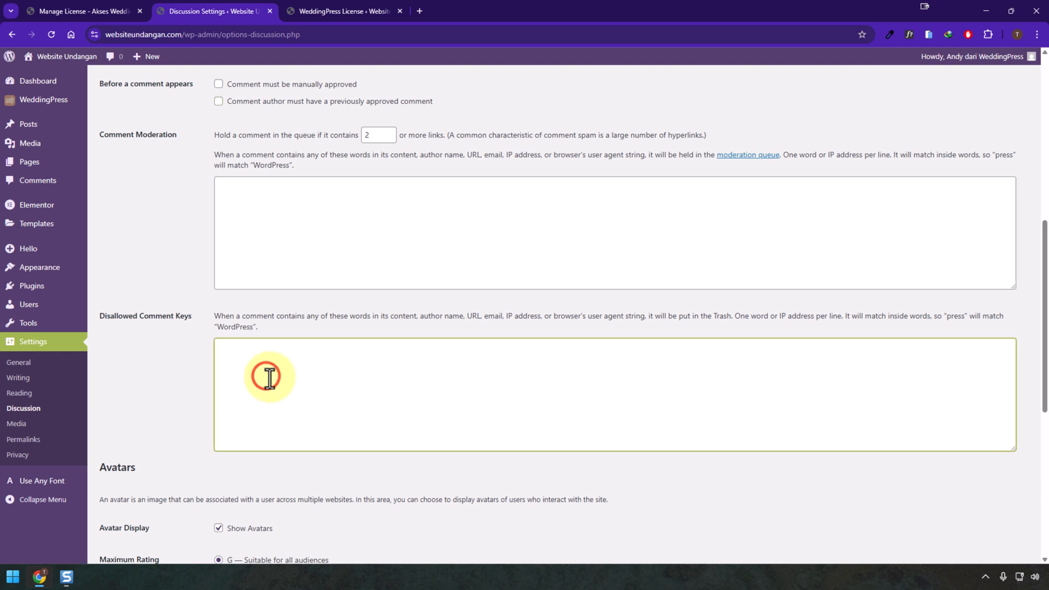
left_click(267, 199)
left_click(271, 382)
left_click(304, 225)
scroll(182, 365, "down", 6)
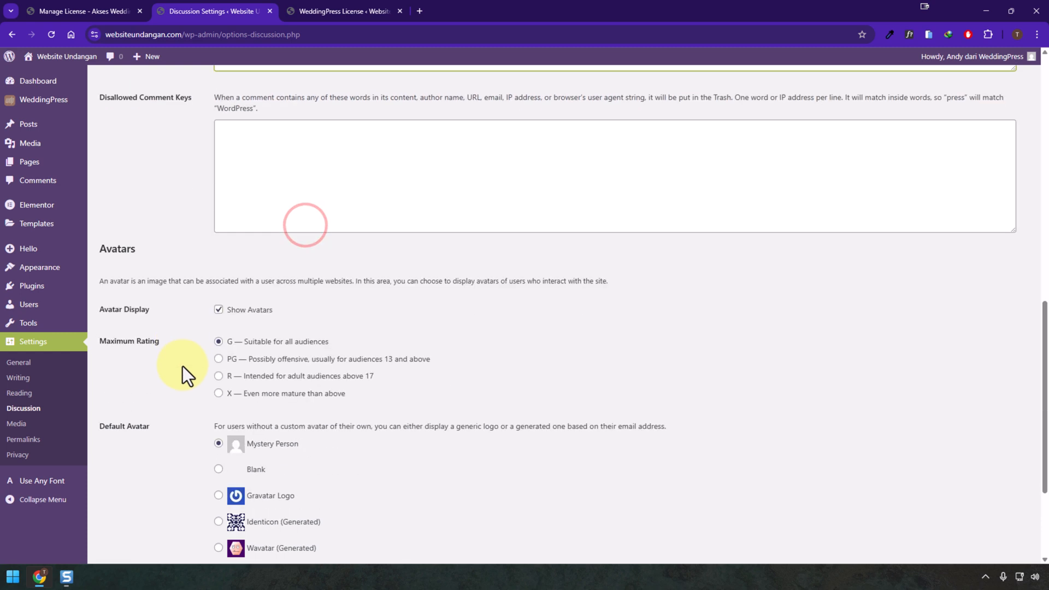
left_click(128, 506)
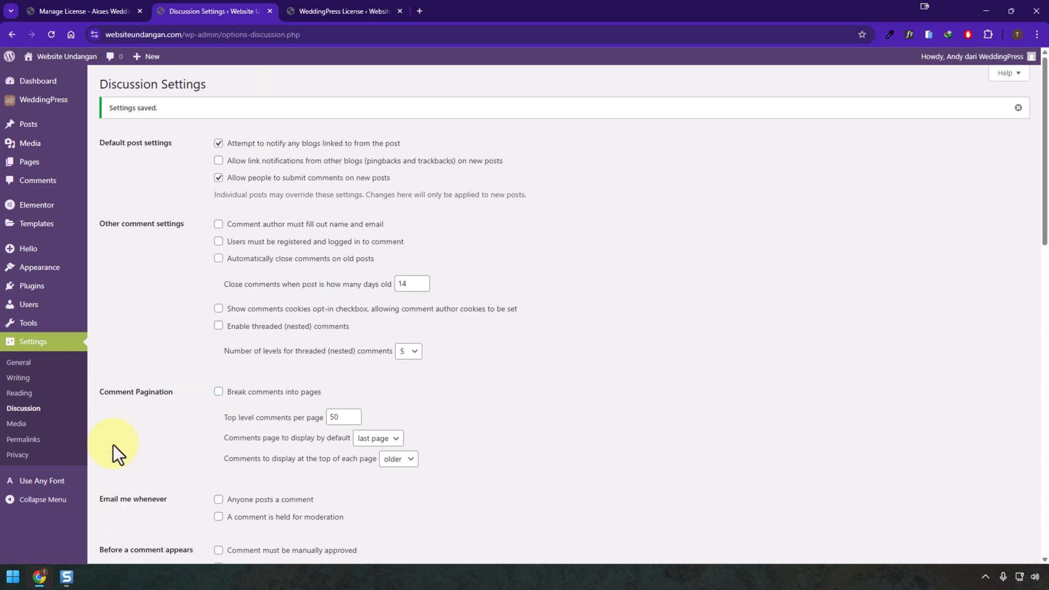
- Set the permalink structure to Post name and save the Permalink Settings
left_click(63, 439)
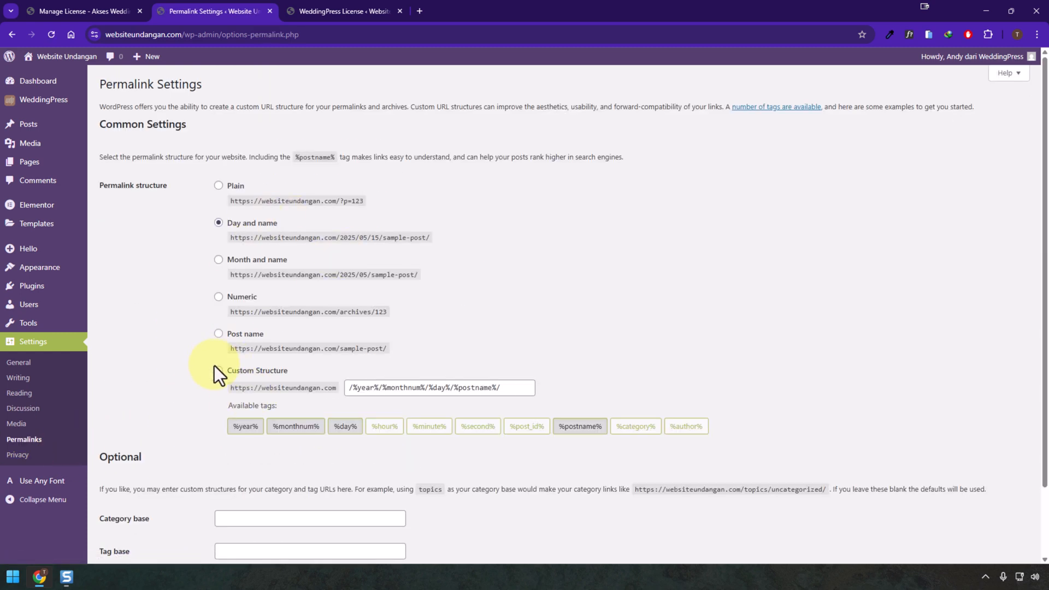
left_click(218, 333)
scroll(172, 405, "down", 2)
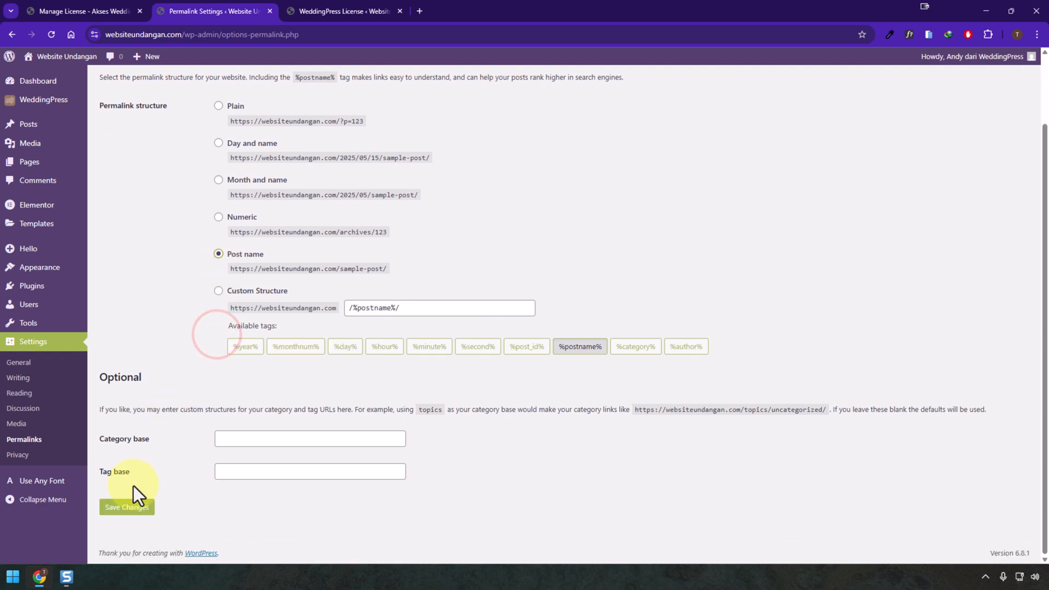
left_click(129, 507)
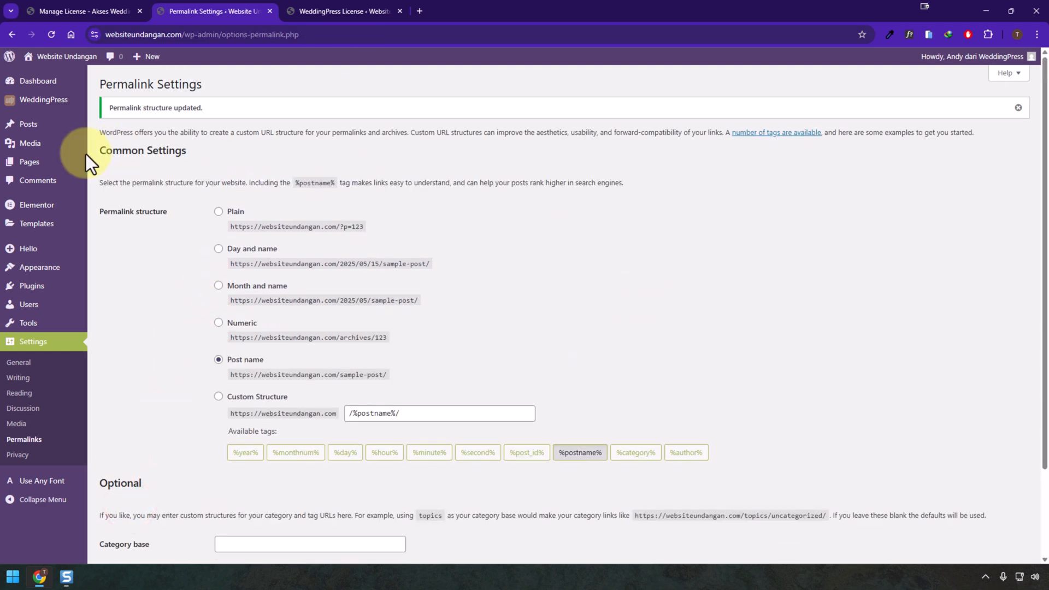
- Create a new page titled Homepage with the Elementor Canvas template and publish it
left_click(61, 163)
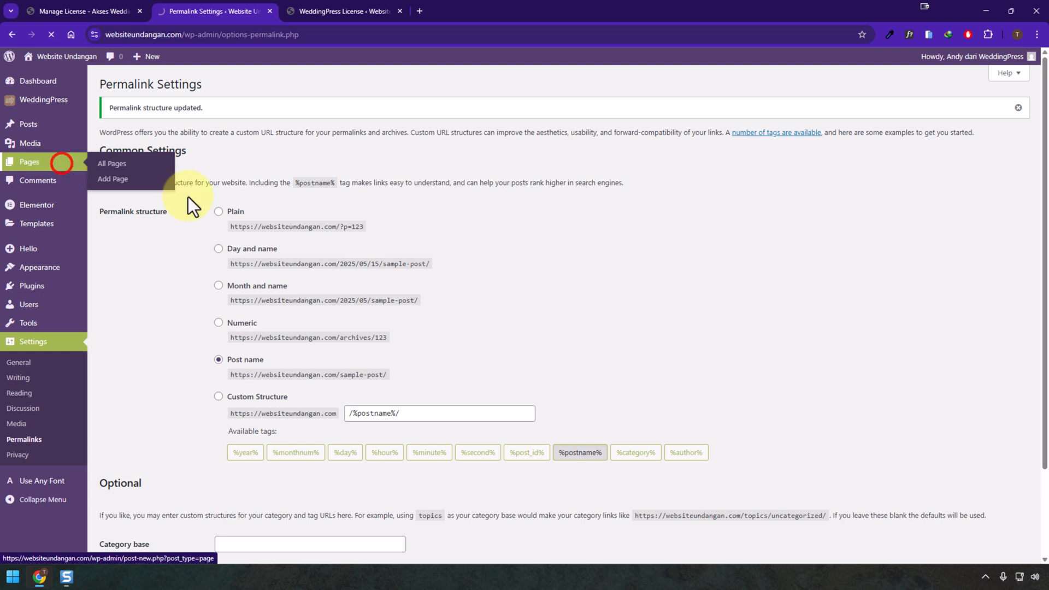
left_click(157, 86)
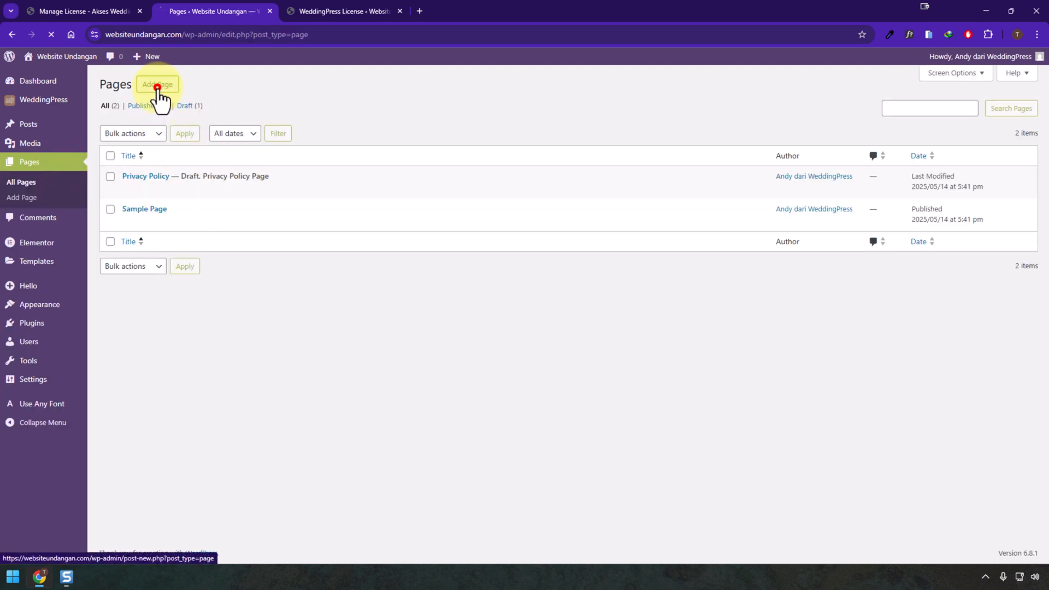
left_click(172, 107)
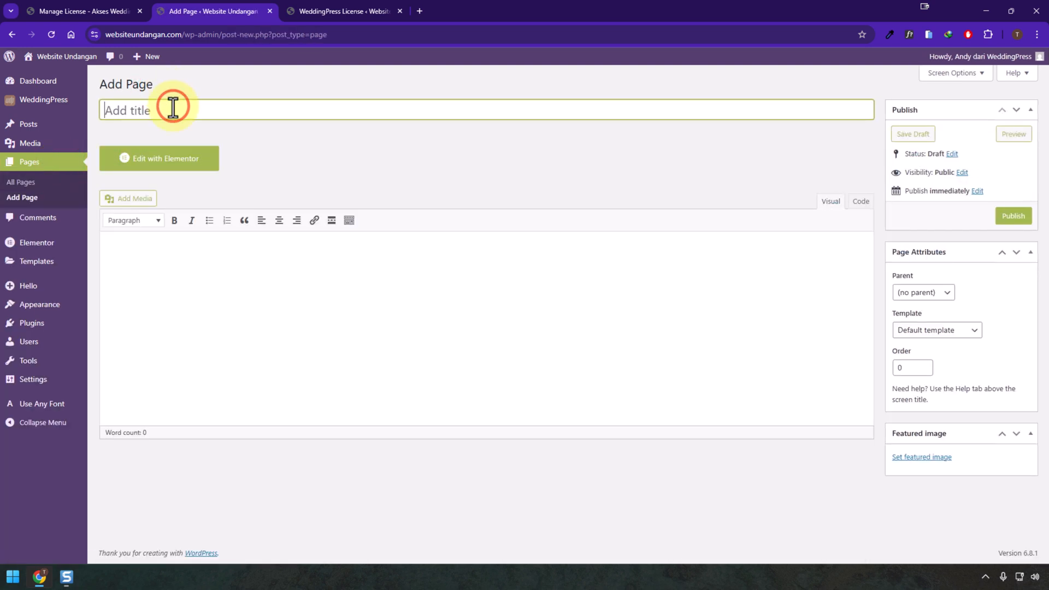
type("Homepage")
left_click(937, 336)
left_click(937, 359)
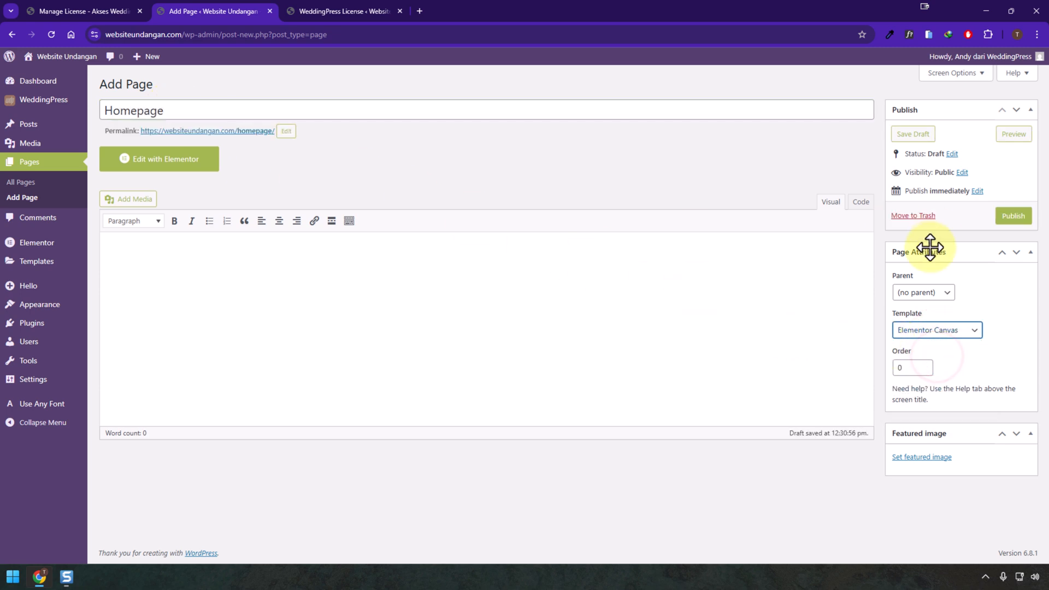
left_click(1013, 216)
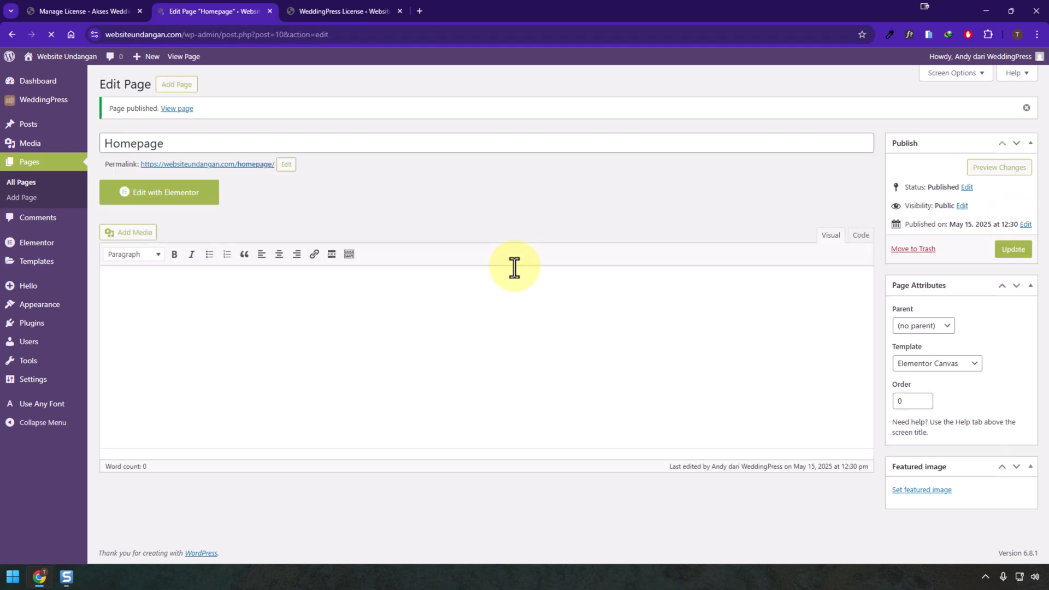
- Open the Homepage in the Elementor editor and bring up the WeddingPress template library
left_click(179, 190)
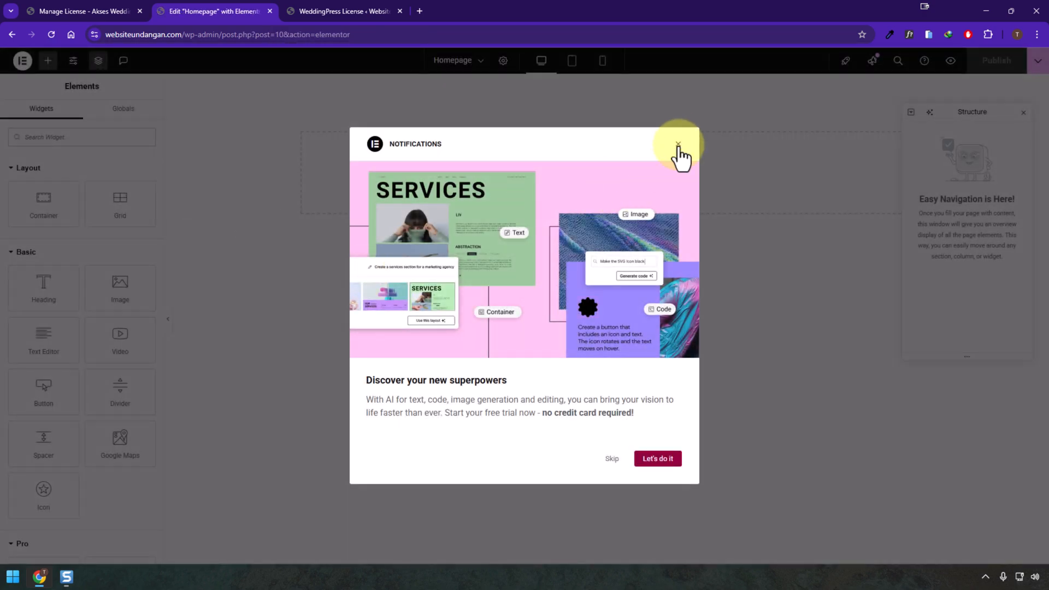
left_click(678, 145)
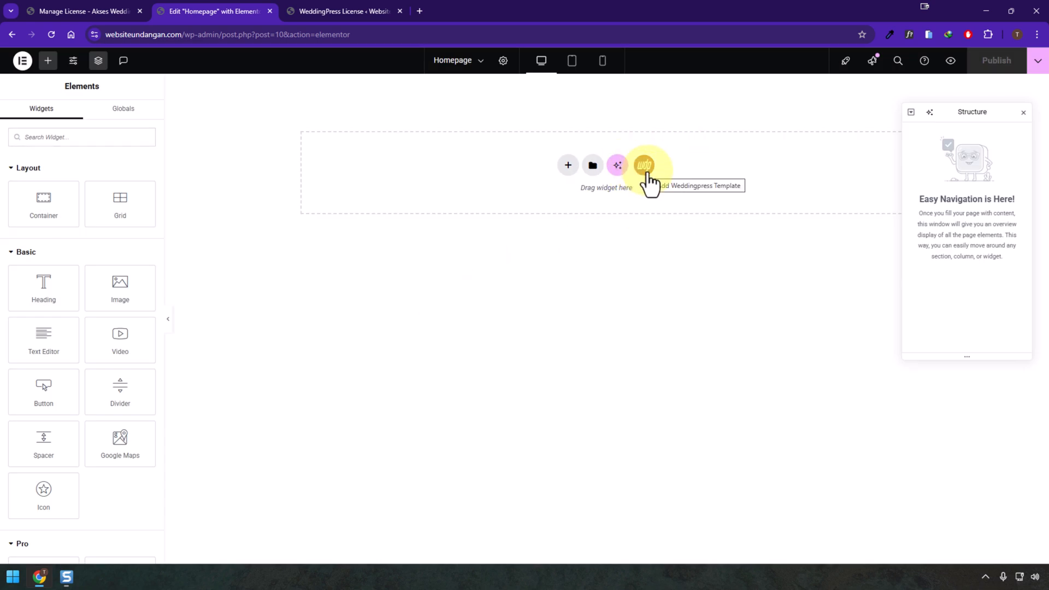
left_click(360, 12)
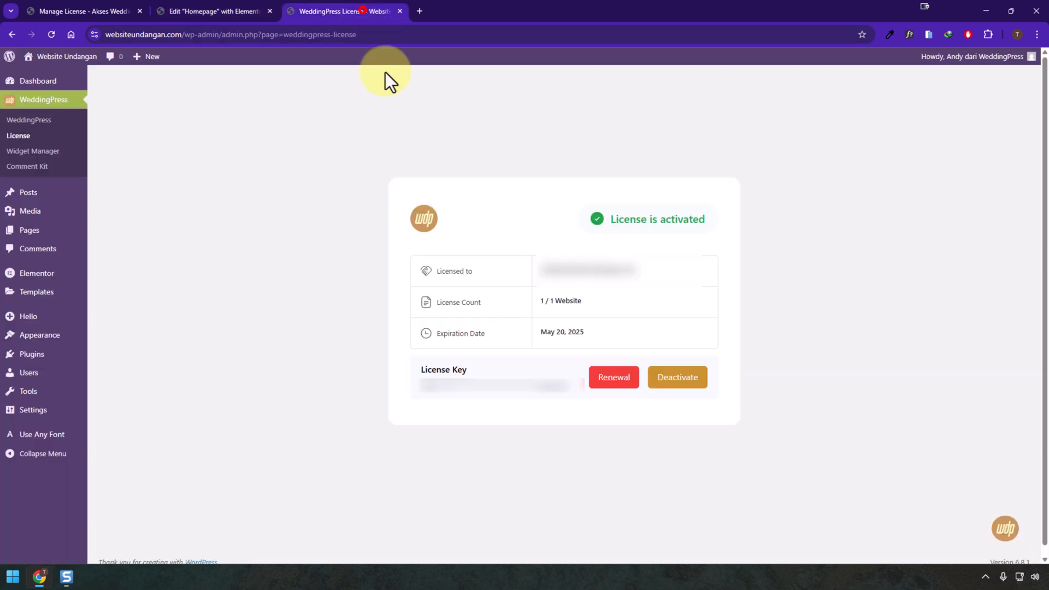
left_click(237, 10)
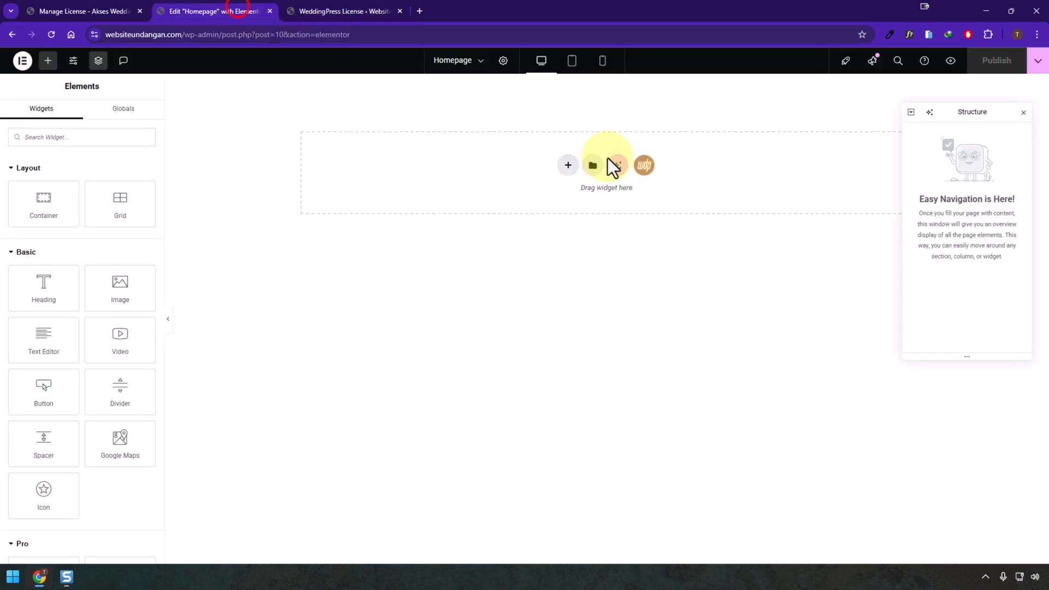
left_click(644, 166)
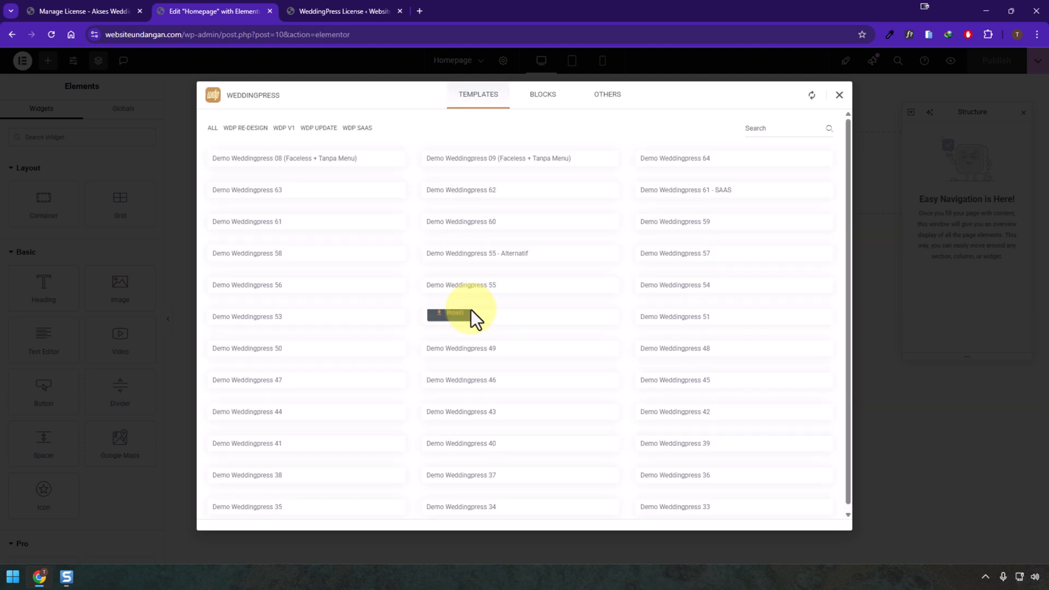
mouse_move(526, 363)
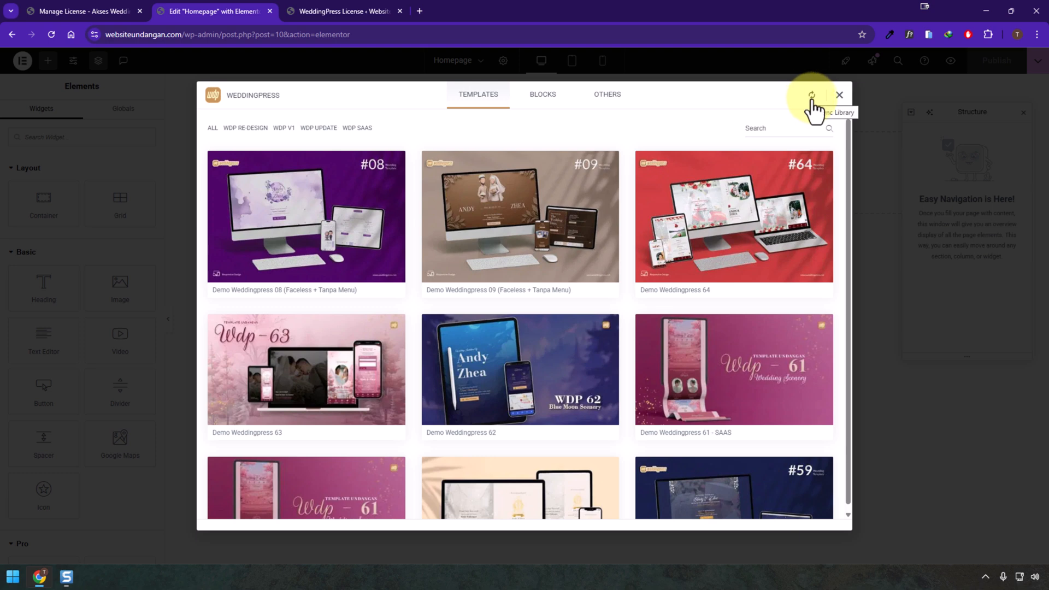
- Preview the Salespage Webudg by WDP template from the library's Others category and insert it into the page
left_click(608, 102)
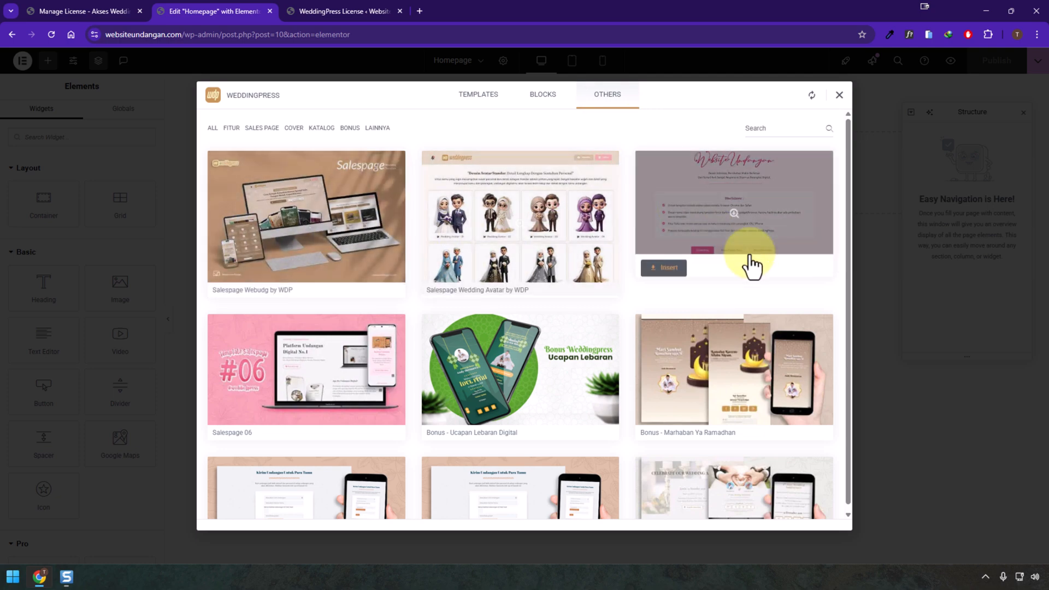
scroll(355, 428, "down", 7)
scroll(652, 405, "up", 8)
left_click(307, 215)
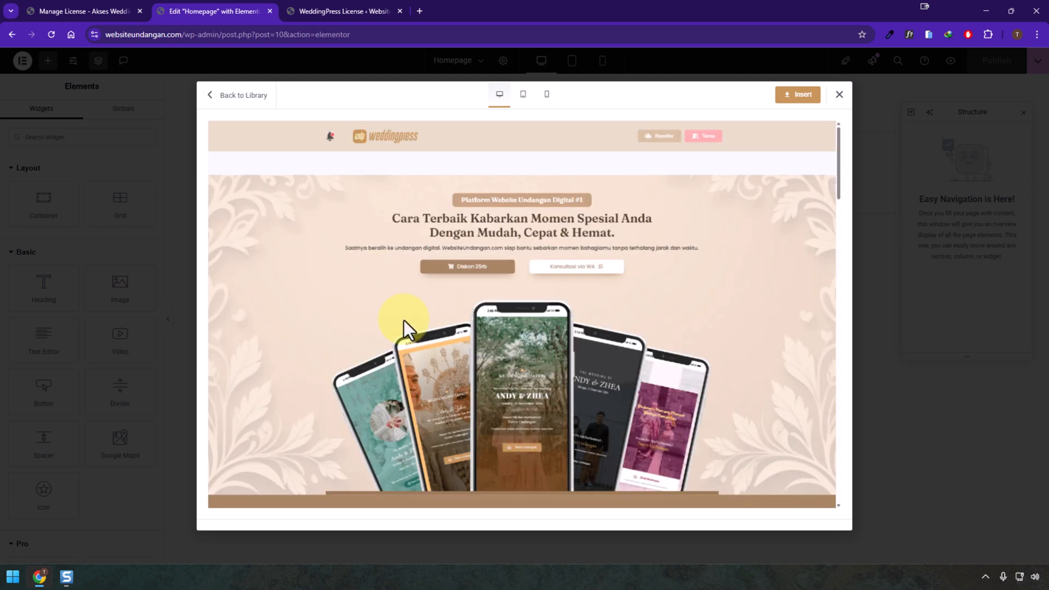
scroll(404, 320, "down", 20)
scroll(405, 320, "up", 20)
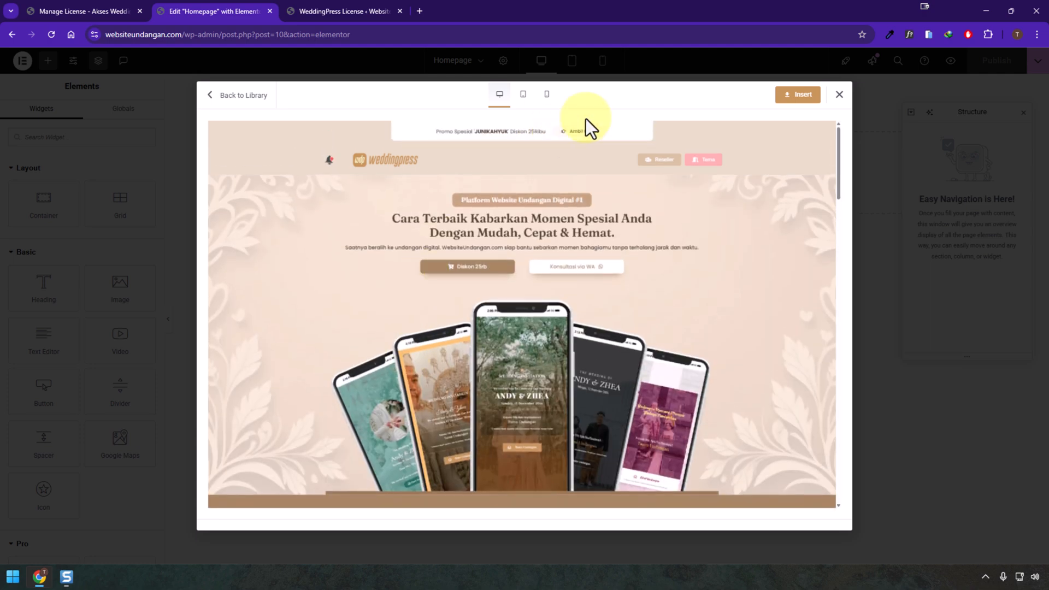
left_click(804, 113)
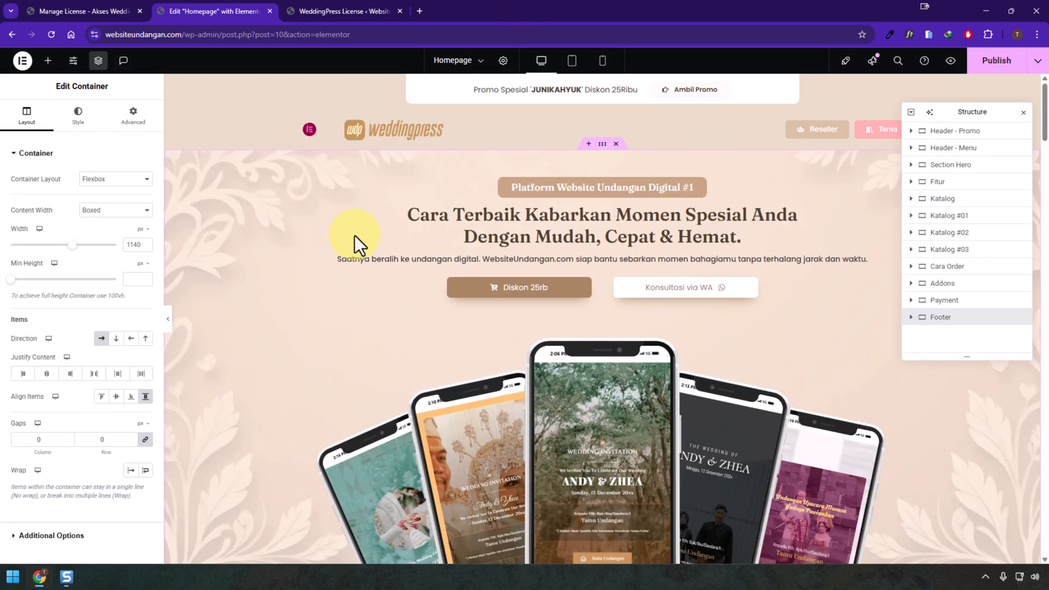
- Look through the inserted sales page down to the footer and publish the Homepage
scroll(355, 240, "down", 5)
scroll(355, 235, "down", 20)
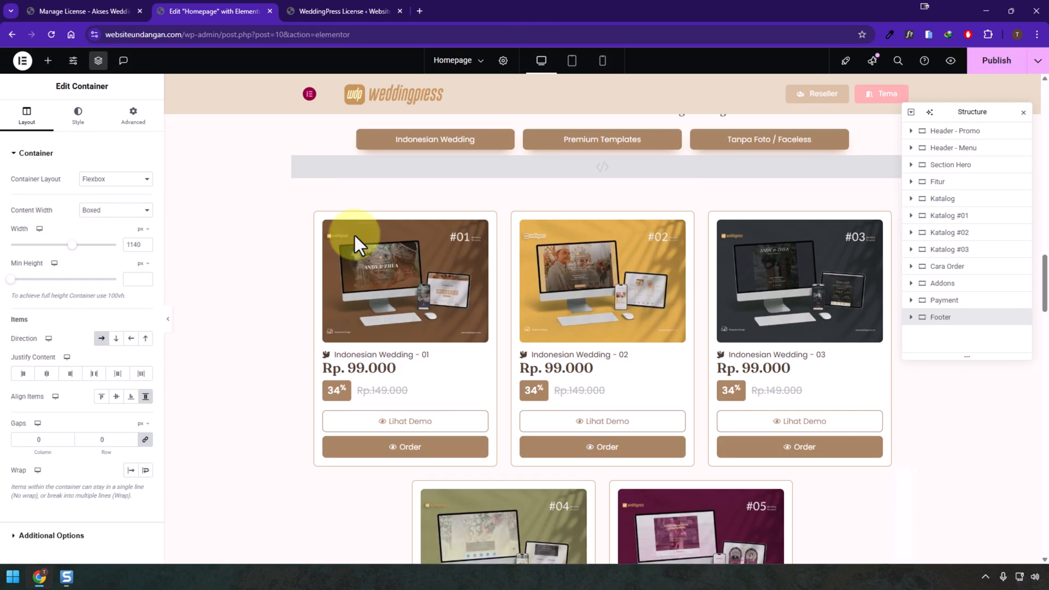
scroll(355, 235, "down", 20)
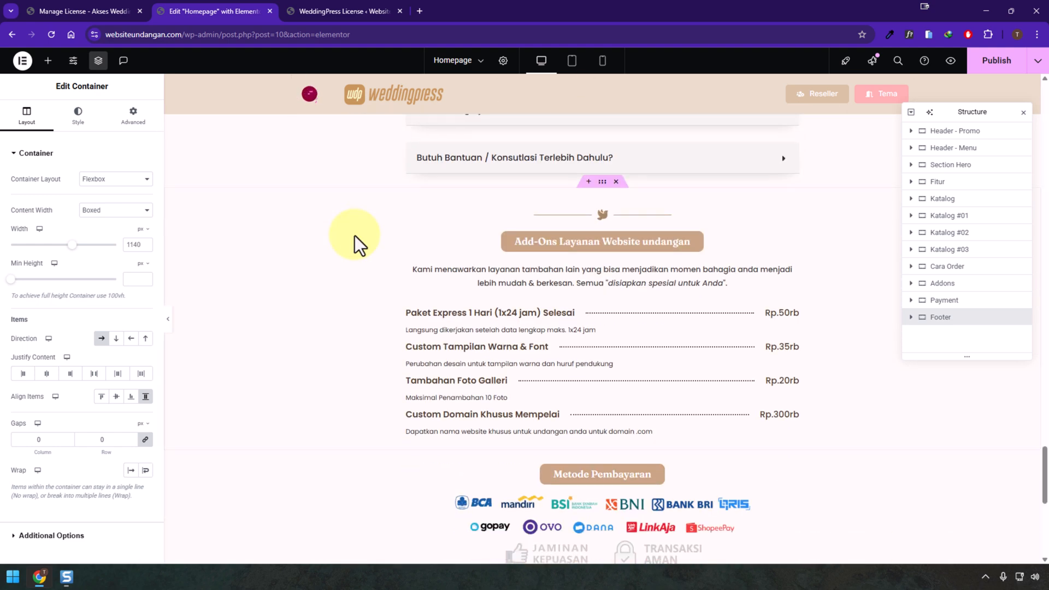
left_click(990, 63)
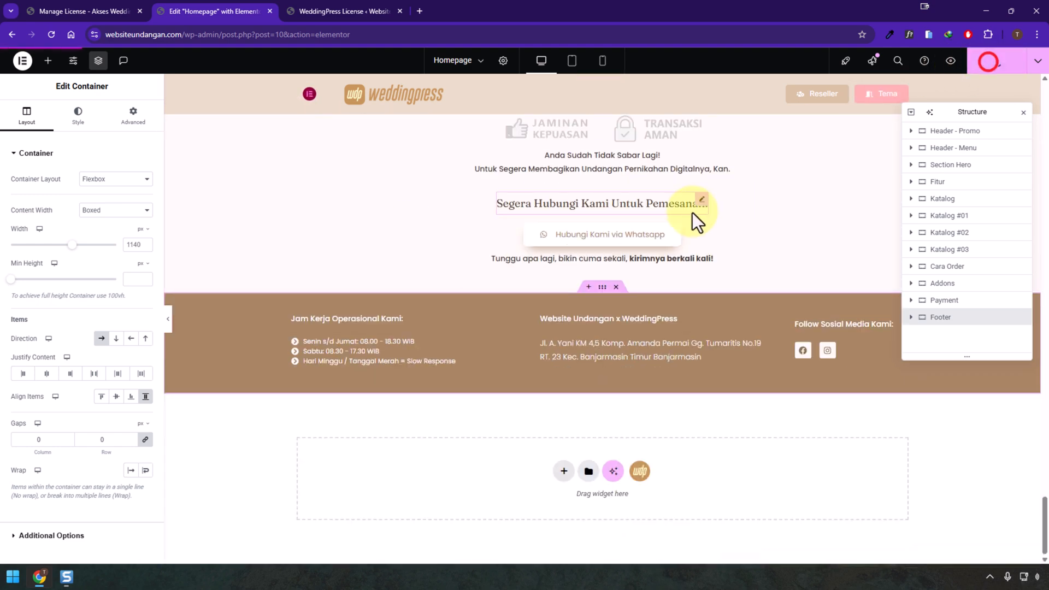
- Preview the published Homepage and examine its sections, including the Indonesian Wedding, Premium Templates and Tanpa Foto / Faceless catalogue views
left_click(951, 62)
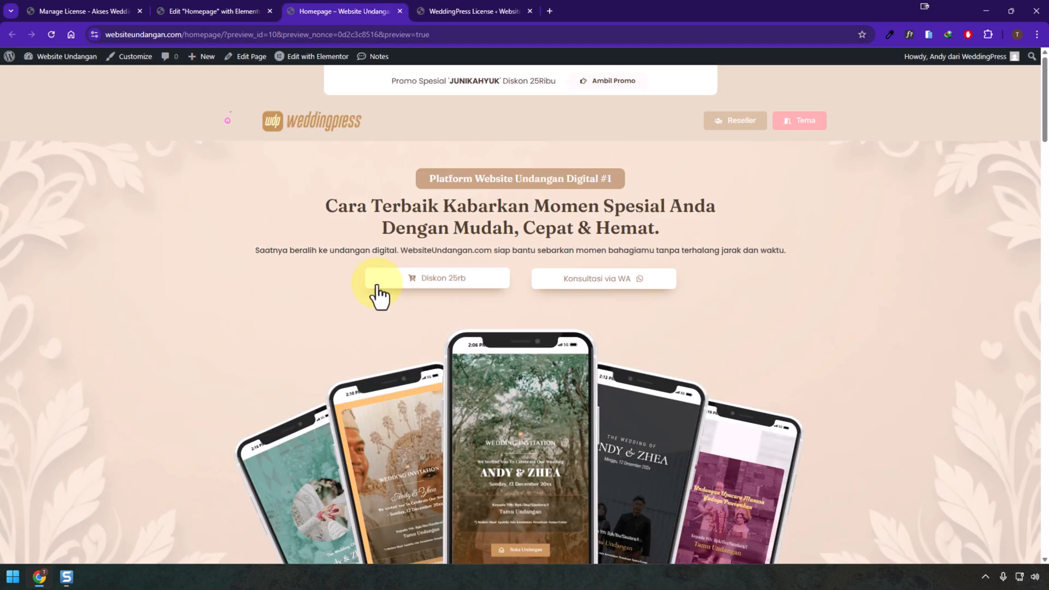
scroll(359, 296, "down", 5)
scroll(359, 296, "down", 20)
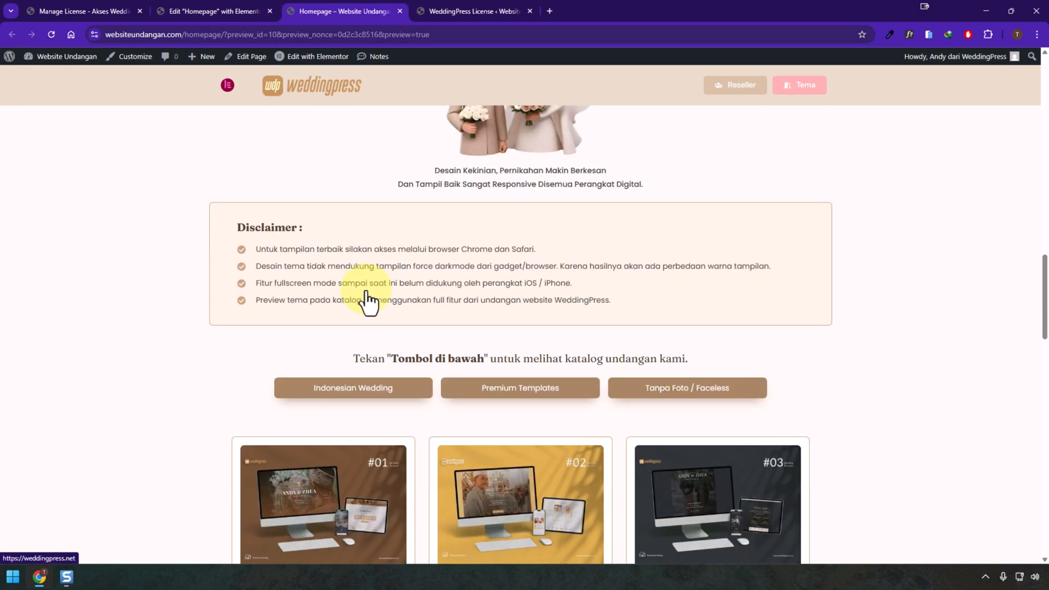
scroll(367, 294, "down", 3)
scroll(367, 295, "up", 12)
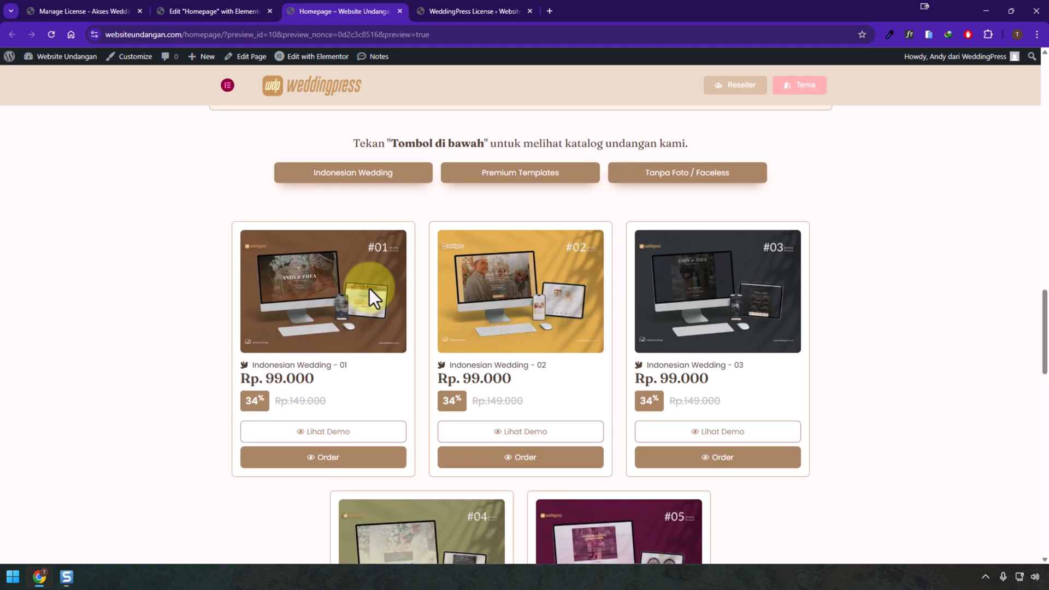
left_click(498, 273)
left_click(652, 274)
left_click(411, 282)
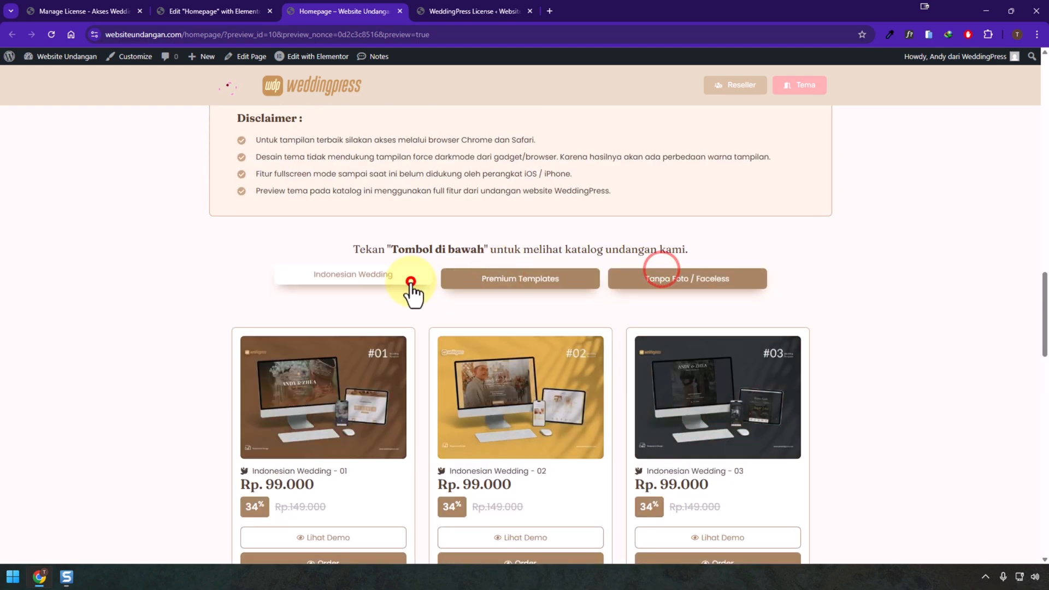
scroll(466, 314, "down", 12)
scroll(468, 309, "down", 6)
scroll(471, 301, "up", 7)
- Exit the Elementor editor to WordPress and open the Reading Settings
left_click(238, 8)
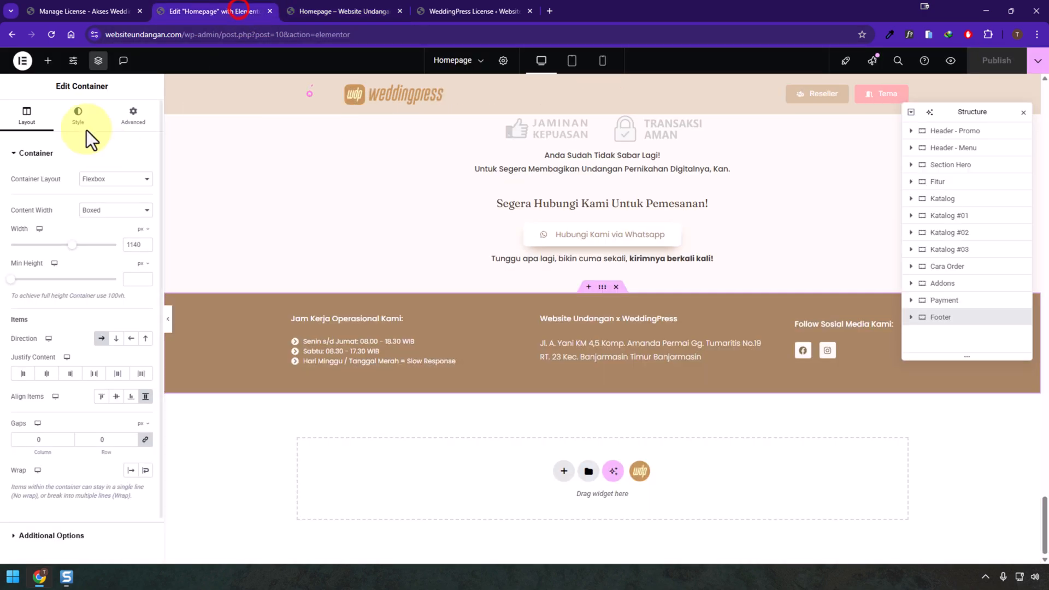
left_click(22, 60)
left_click(69, 169)
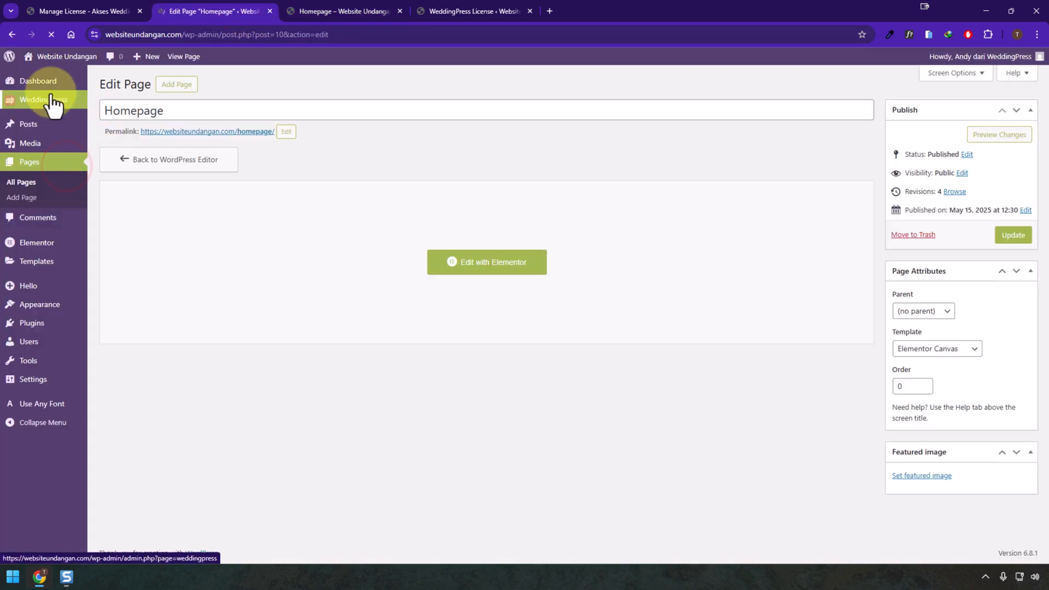
mouse_move(33, 377)
left_click(118, 412)
- Open the site's front page in a new tab to check what it displays, and return to the Reading Settings
left_click(32, 58)
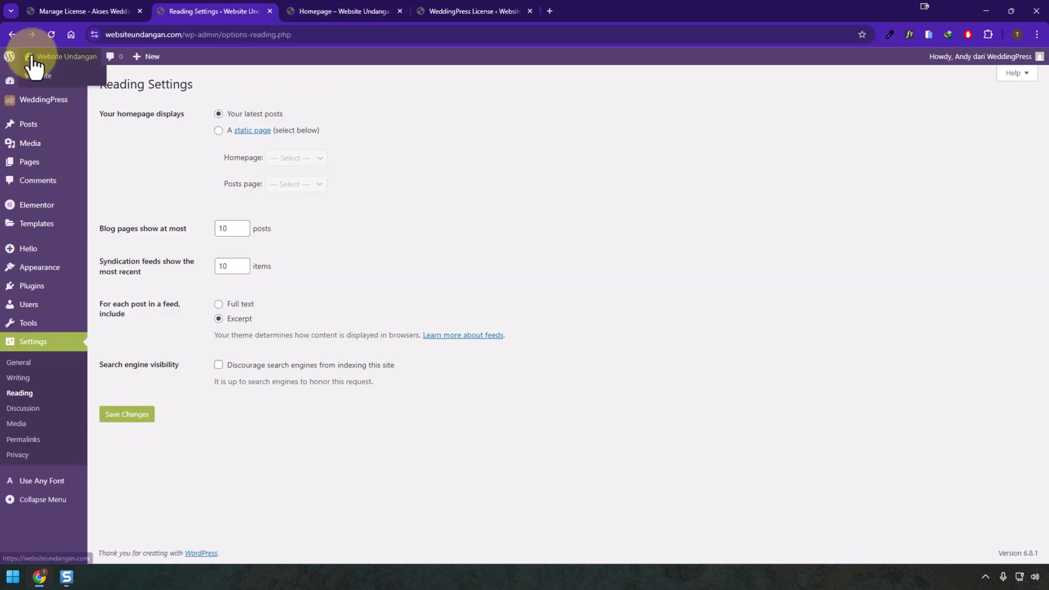
right_click(41, 80)
left_click(81, 94)
left_click(490, 8)
left_click(224, 8)
- Make the site's homepage display a static page, select Homepage for it, and save the Reading Settings
left_click(213, 131)
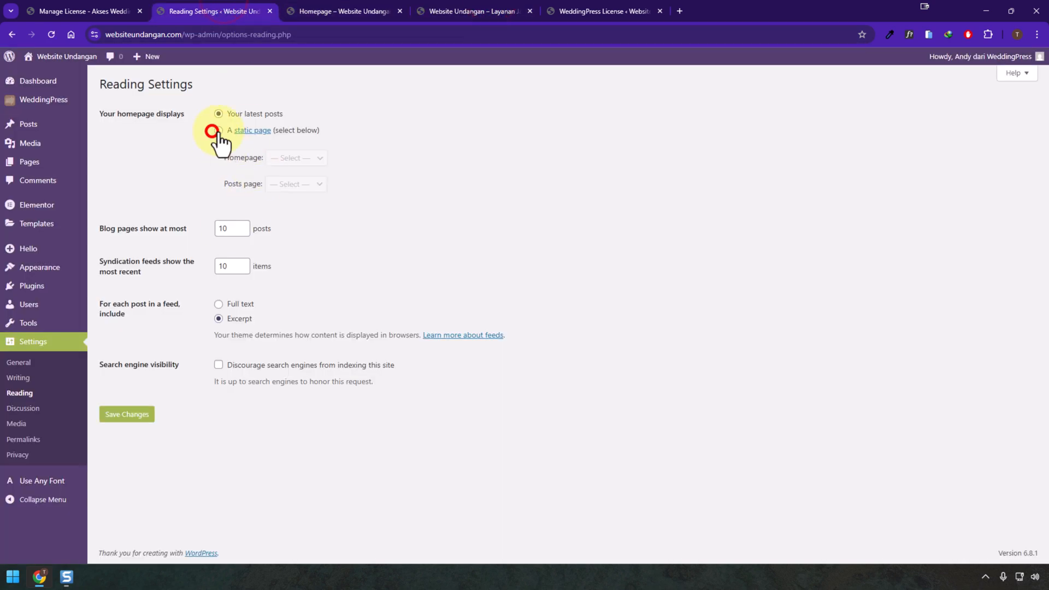
left_click(298, 158)
left_click(310, 192)
left_click(146, 414)
- Reload the site's front page and look through the whole page to check the homepage setting
left_click(464, 8)
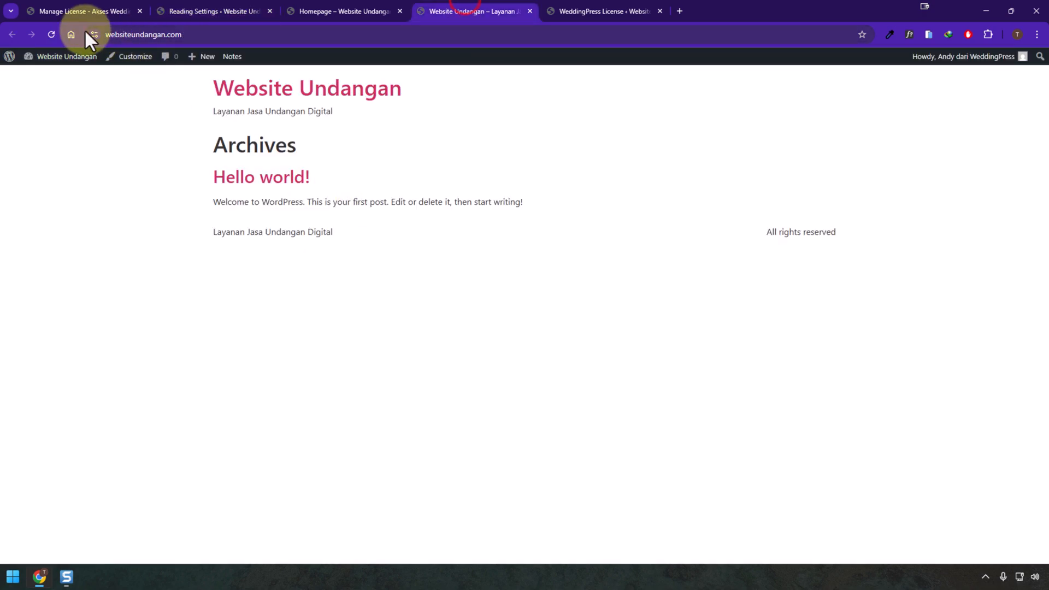
left_click(50, 34)
scroll(375, 217, "down", 20)
scroll(376, 218, "down", 10)
scroll(375, 218, "up", 15)
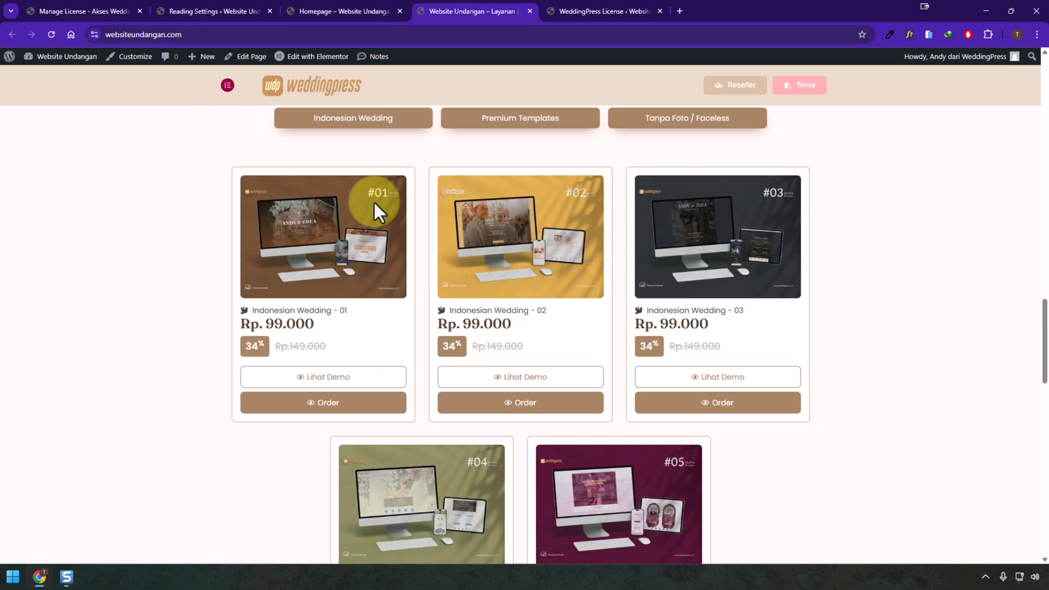
scroll(376, 202, "up", 15)
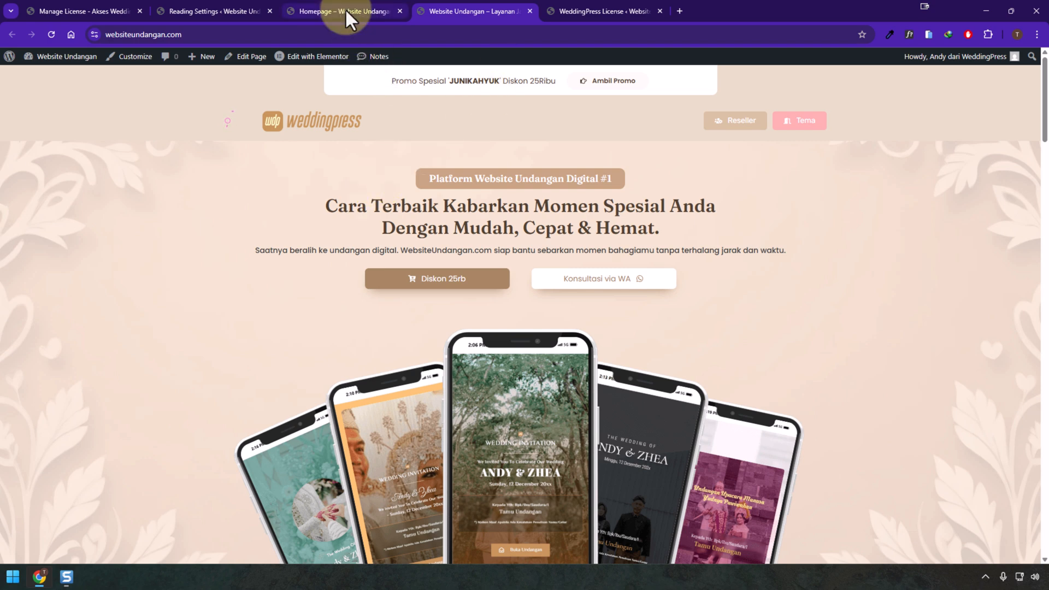
- Check the license details on the site's WeddingPress License page and on the Akses WeddingPress Manage Sites page
left_click(581, 10)
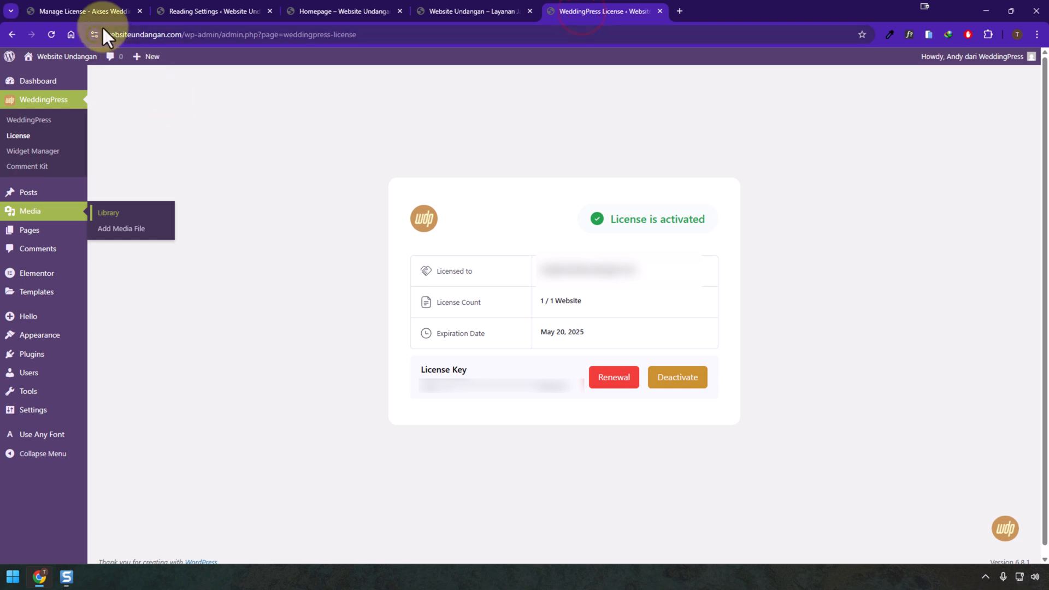
left_click(92, 9)
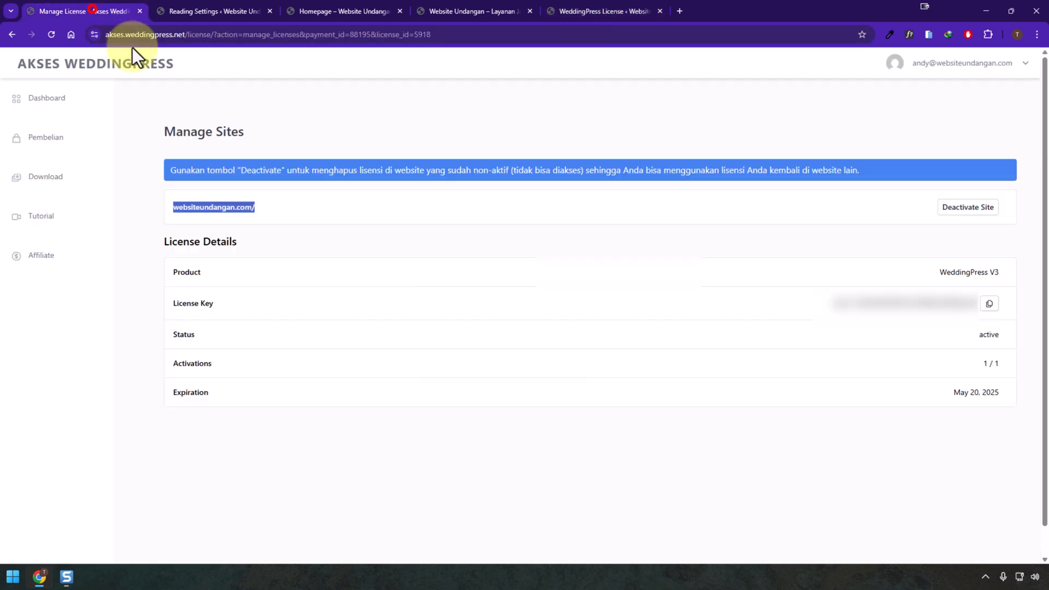
left_click(164, 93)
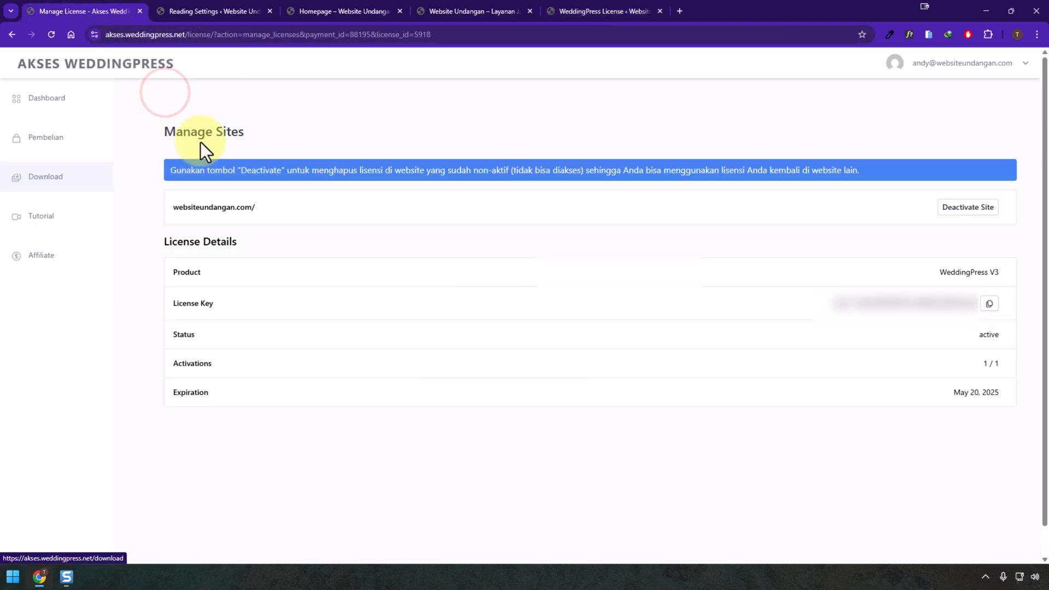
left_click(578, 15)
left_click(780, 247)
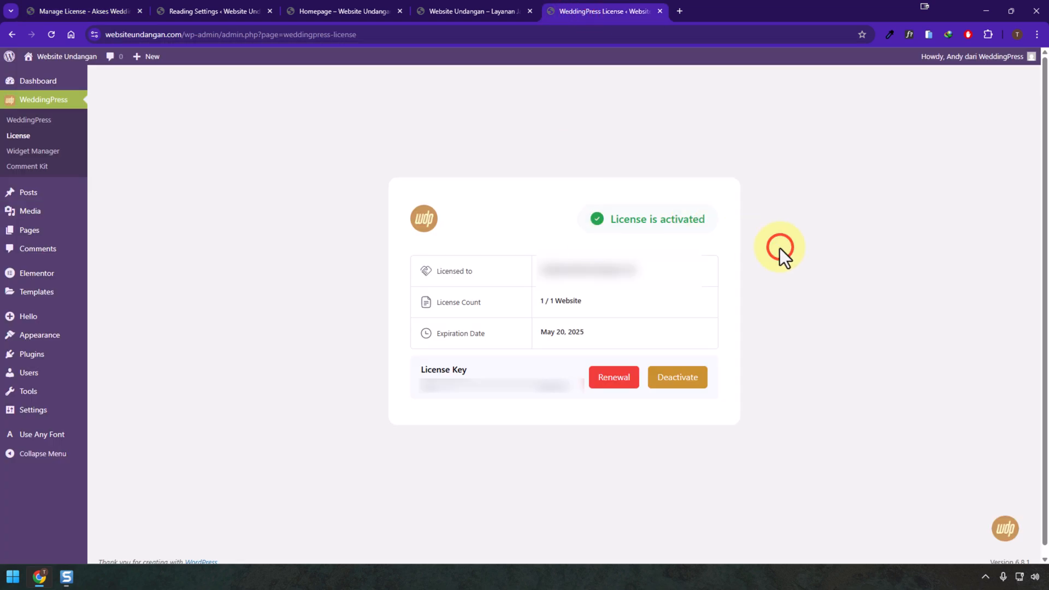